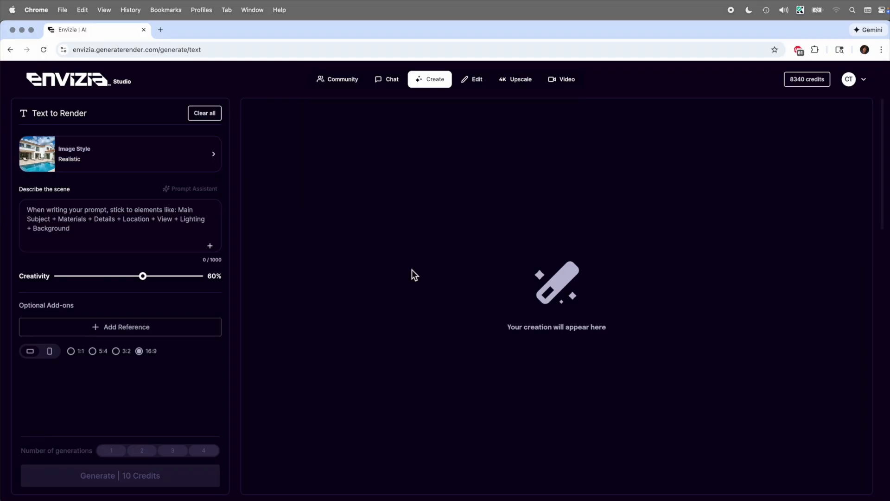
Paste the 372-character burnt-yellow A-frame alpine house prompt and choose Horizontal 16:9 orientation
{"action": "left_click", "coordinate": [402, 87]}
{"action": "left_click", "coordinate": [98, 241]}
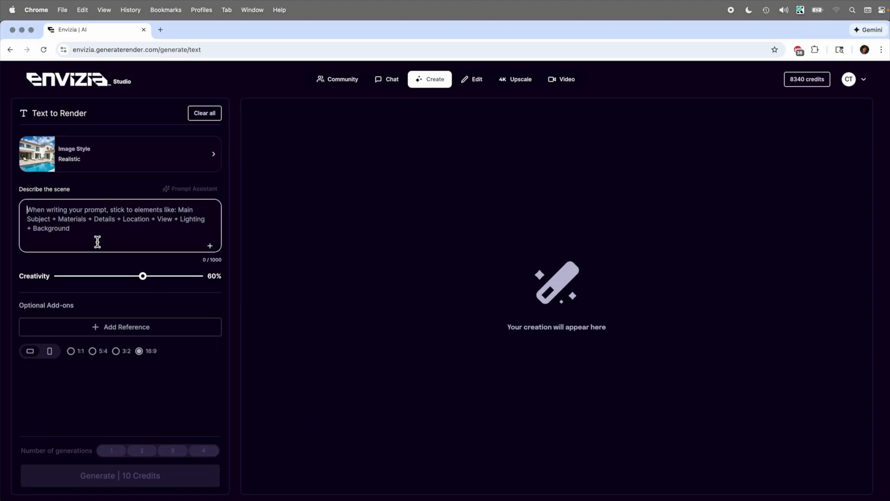
{"action": "type", "text": "A small house with a modern look. It has a simple A frame look, like a modern Scandinavian house. It has black trim, a red front door, and vertical wood slats on the outside walls. The outside is a burnt yellow exterior paint. The front yard is green grass with a few trees around with alpine mountains in the background. Soft white clouds are in the sky billowing gently."}
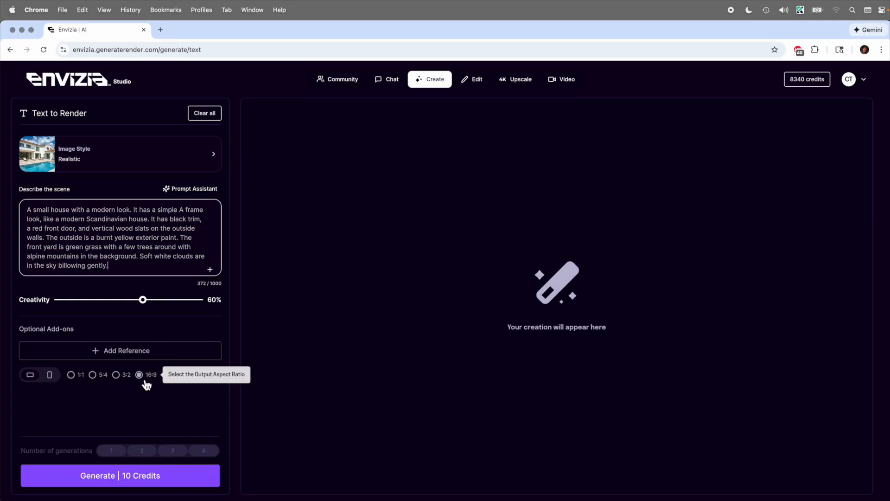
{"action": "left_click", "coordinate": [30, 381]}
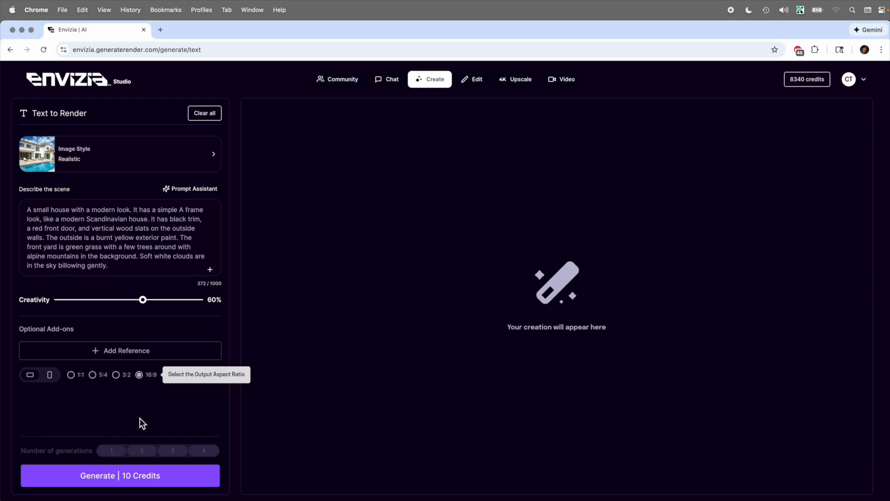
Generate three renders of the burnt-yellow A-frame house with red doors among alpine mountains
{"action": "left_click", "coordinate": [138, 478]}
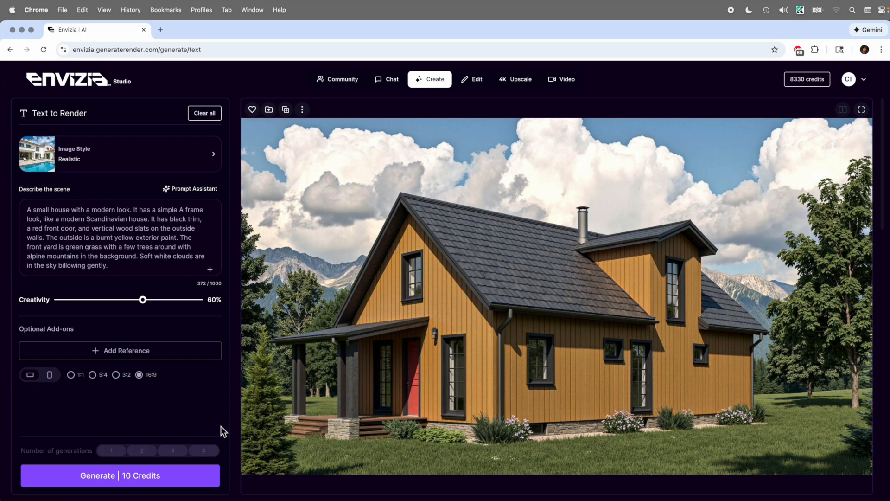
{"action": "left_click", "coordinate": [135, 473]}
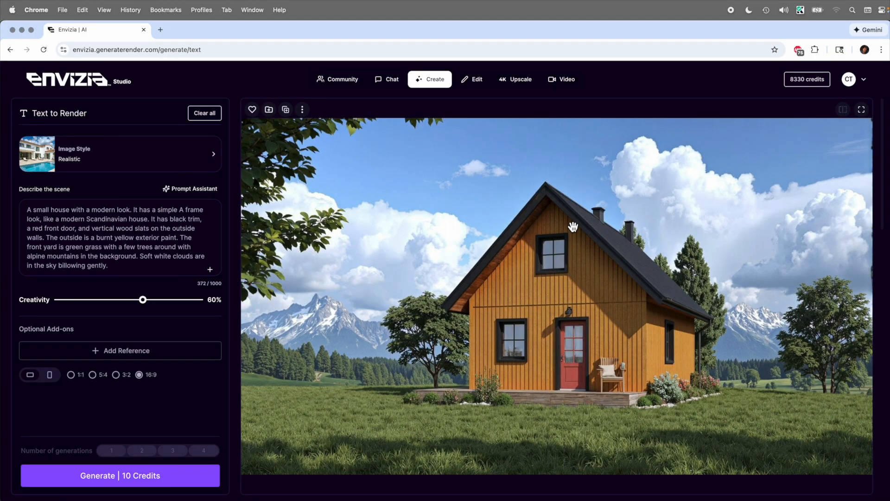
{"action": "left_click", "coordinate": [160, 469]}
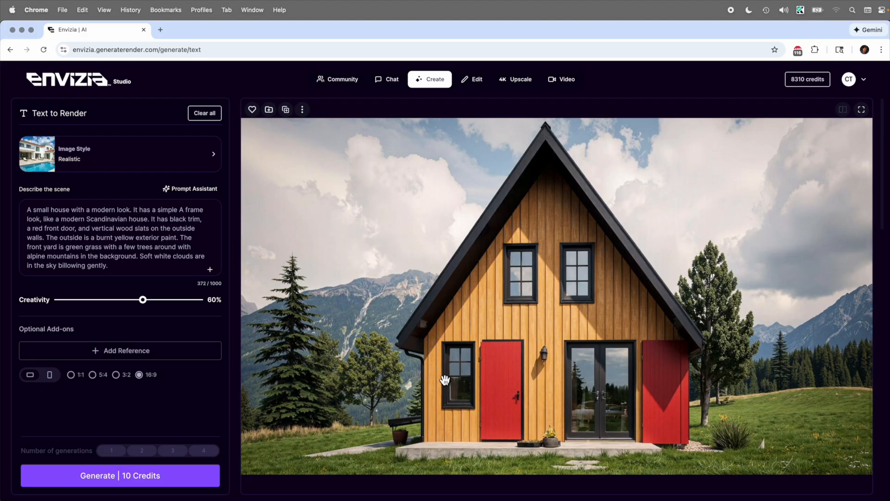
Replace the prompt with the version adding tall floor-to-ceiling glass windows and render it
{"action": "left_click", "coordinate": [126, 253]}
{"action": "key", "text": "super+a"}
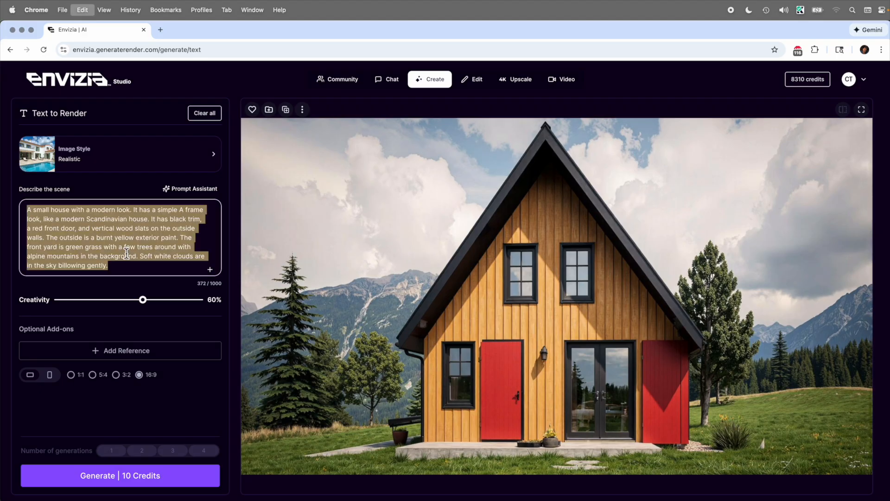
{"action": "type", "text": "A small house with a modern look. It has a simple A frame look, like a modern Scandinavian house. It has black trim, a red front door, and vertical wood slats on the outside walls. The outside is a burnt yellow exterior paint. Tall glass floor to ceiling windows.  The front yard is green grass with a few trees around with alpine mountains in the background. Soft white clouds are in the sky billowing gently."}
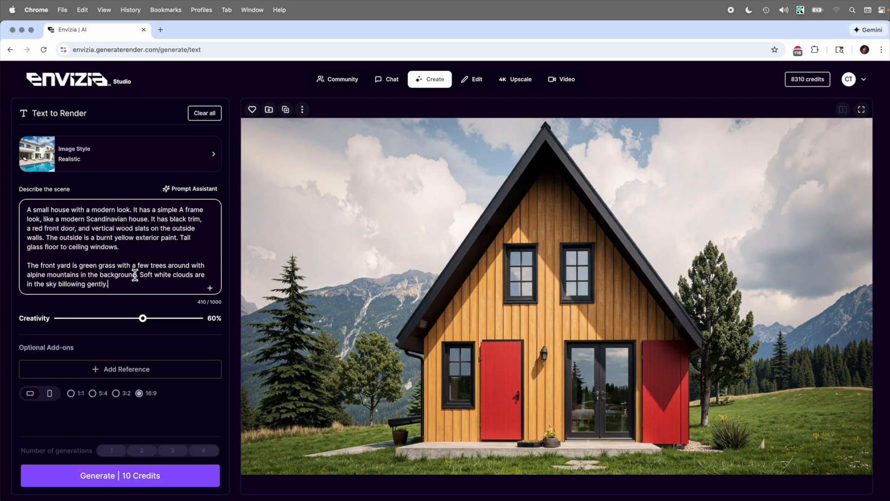
{"action": "left_click", "coordinate": [126, 476]}
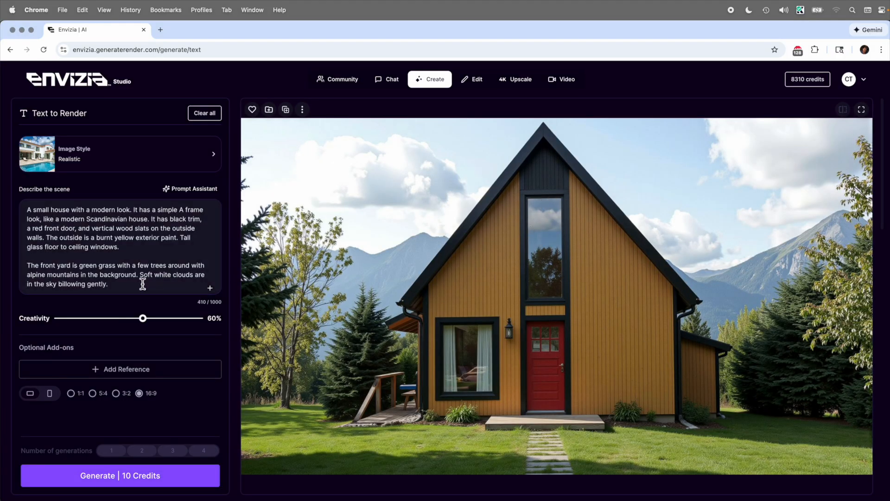
{"action": "left_click", "coordinate": [126, 288]}
Append 'Three quarters view.' as a new line to the prompt and render the house
{"action": "key", "text": "Return"}
{"action": "key", "text": "Return"}
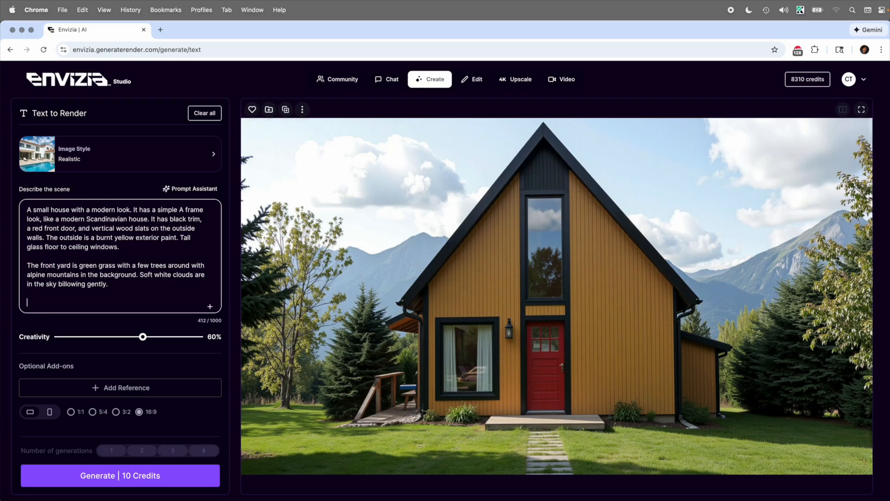
{"action": "type", "text": "Three quarters view."}
{"action": "left_click", "coordinate": [115, 482]}
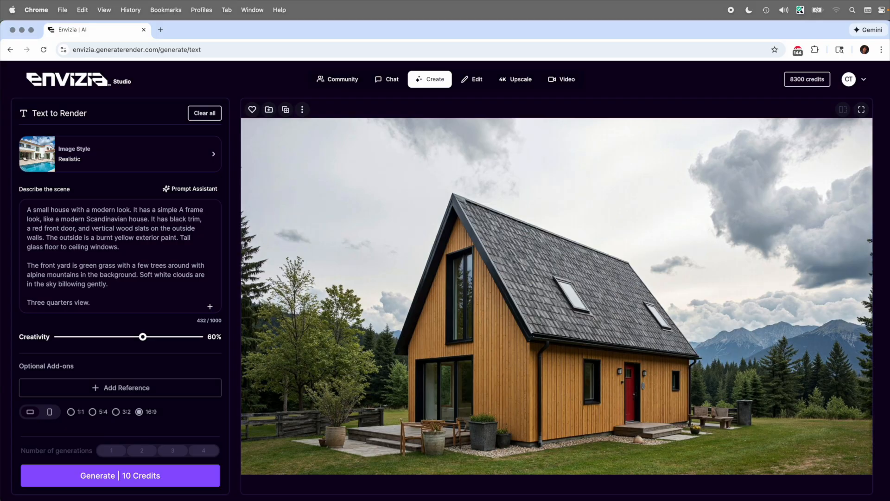
Swap in the 687-character prompt with a cantilevered porch over a boulder-strewn hillside, then render
{"action": "left_click", "coordinate": [167, 271]}
{"action": "key", "text": "super+a"}
{"action": "type", "text": "A small house with a modern look. It has a simple A frame look, like a modern Scandinavian house. It has black trim, a red front door, and vertical wood slats on the outside walls. The outside is a burnt yellow exterior paint. Tall glass floor to ceiling windows.  A wooden porch surrounds the front of the house and is cantilevered over the sloping hill the house is on. A wooden railing with yellow paint matching the house is along the edge of the porch.  The front yard is a sloping hillside with green grass with a few trees around with alpine mountains in the background. Large boulders and rocks are around the base of the house. Soft white clouds are in the sky billowing gently."}
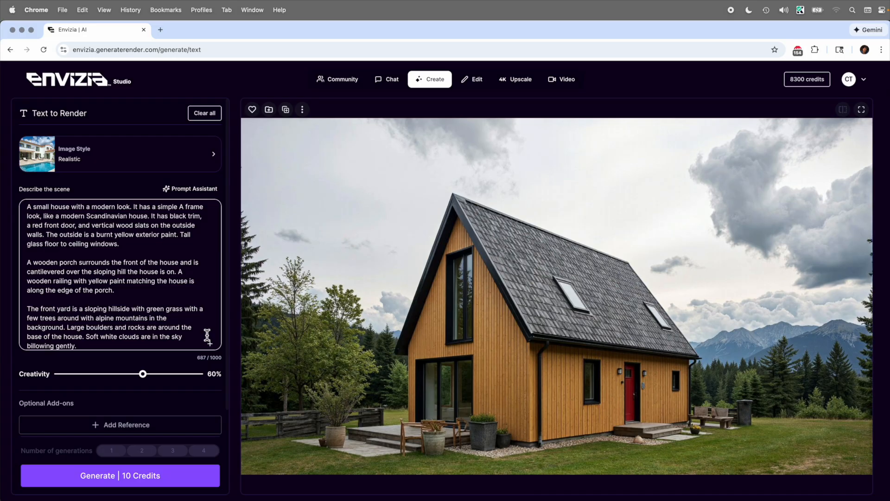
{"action": "left_click", "coordinate": [149, 487]}
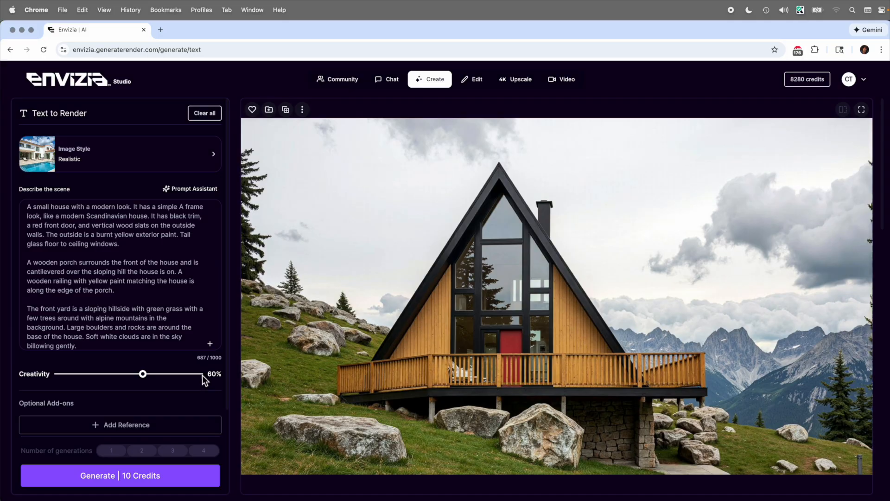
Append 'Three quarters view.' to the porch prompt and generate two more renders
{"action": "left_click", "coordinate": [86, 346]}
{"action": "key", "text": "Return"}
{"action": "key", "text": "Return"}
{"action": "type", "text": "Three quarters"}
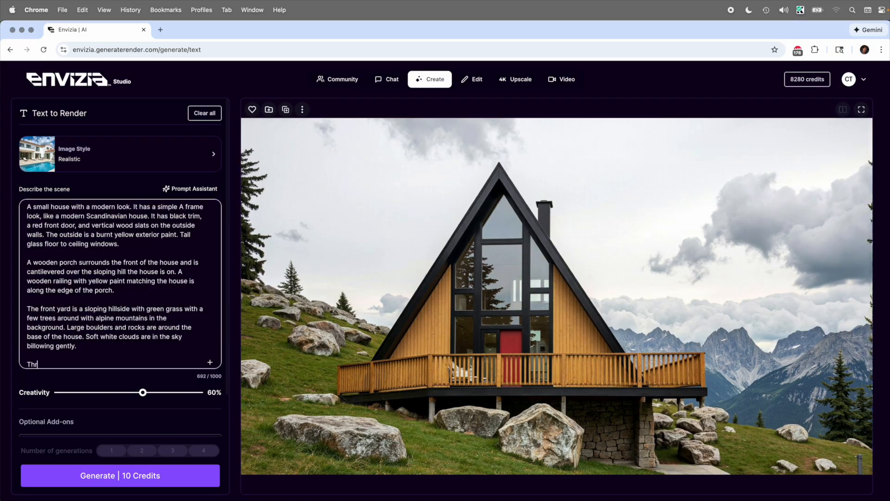
{"action": "type", "text": " view."}
{"action": "left_click", "coordinate": [95, 478]}
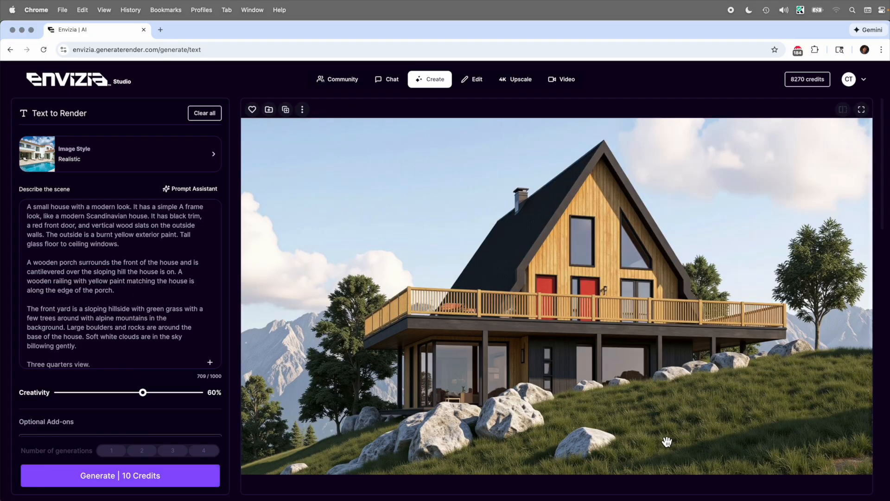
{"action": "left_click", "coordinate": [211, 476]}
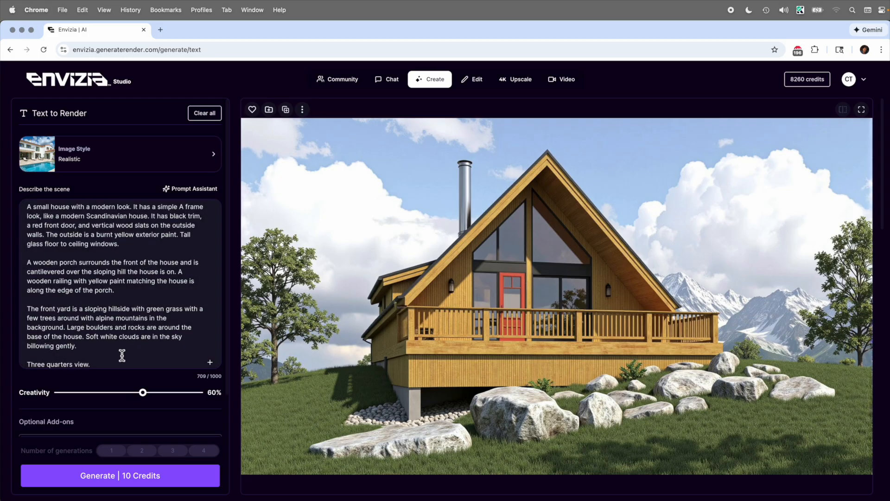
Insert an early-evening golden-hour sunset paragraph before 'Three quarters view.' and render the house
{"action": "left_click", "coordinate": [109, 347]}
{"action": "key", "text": "Return"}
{"action": "key", "text": "Return"}
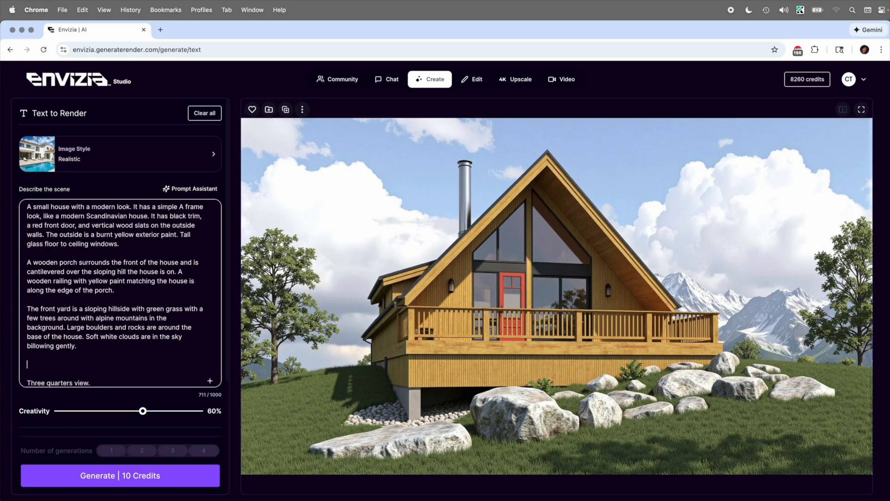
{"action": "type", "text": "Early evening and the sun is setting, it"}
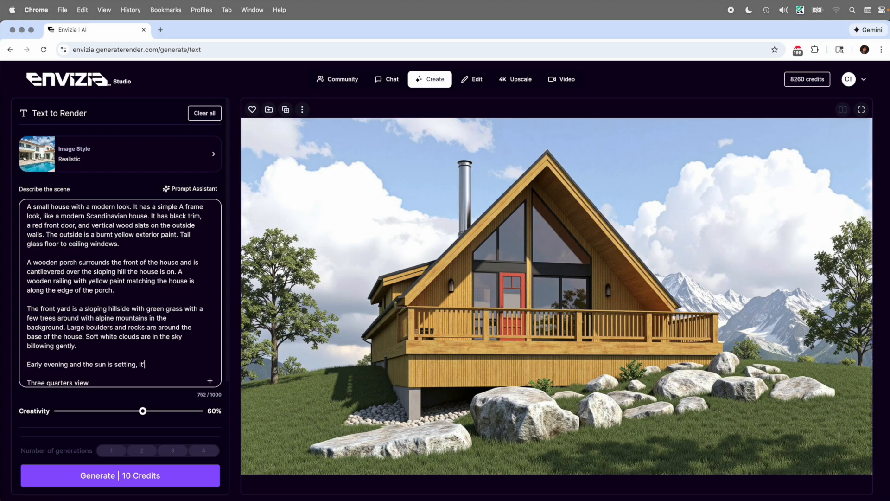
{"action": "type", "text": "'s golden hour and the "}
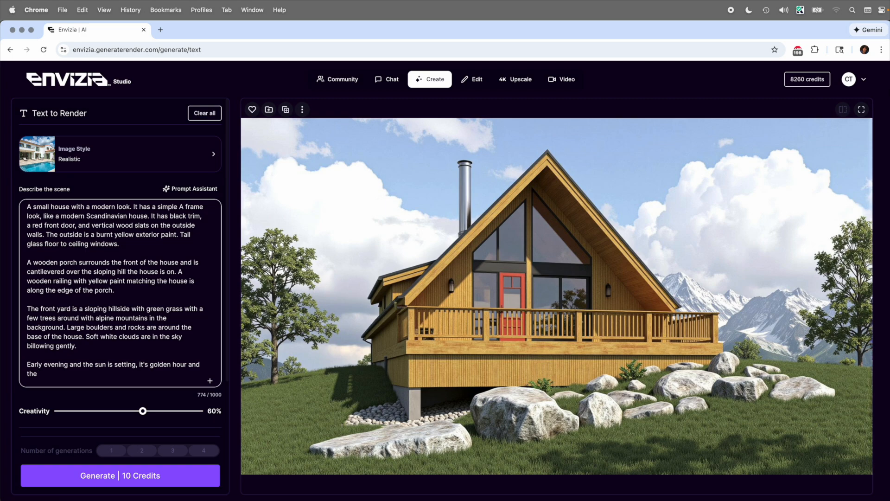
{"action": "type", "text": "sun is casting a beautiful "}
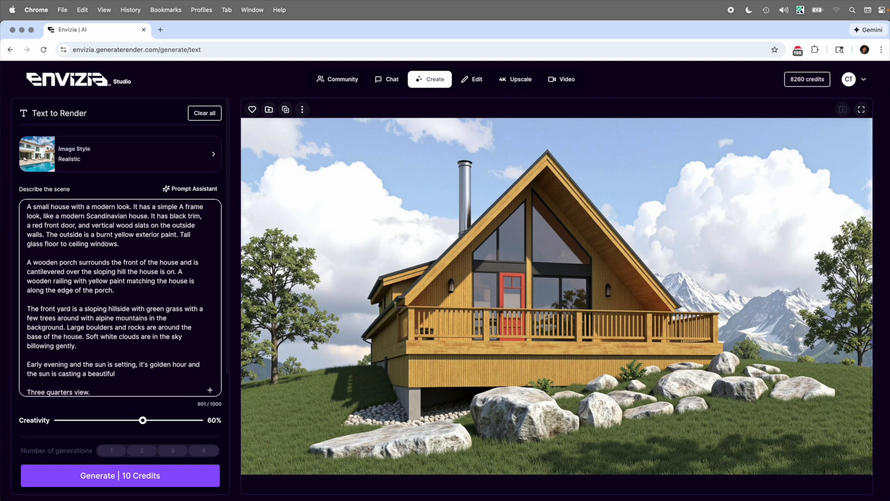
{"action": "type", "text": "warm glown"}
{"action": "key", "text": "BackSpace"}
{"action": "key", "text": "BackSpace"}
{"action": "type", "text": "as it sets."}
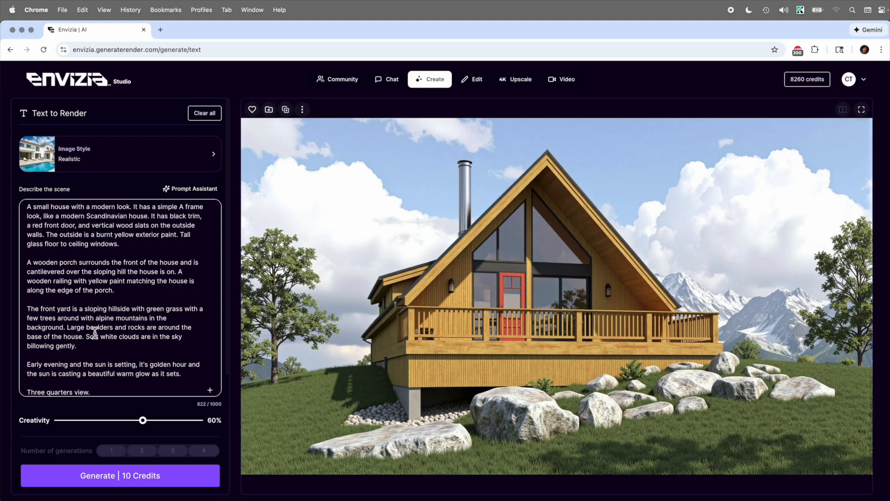
{"action": "scroll", "coordinate": [95, 332], "scroll_direction": "down", "scroll_amount": 1}
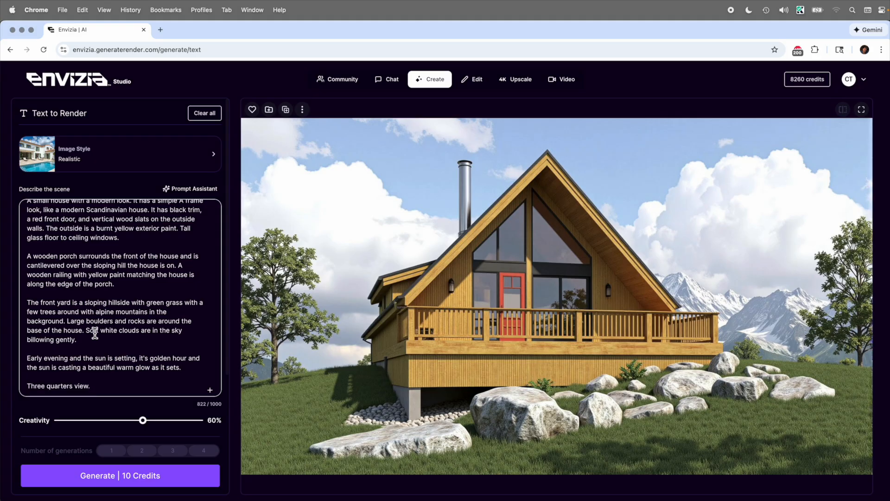
{"action": "left_click", "coordinate": [130, 483]}
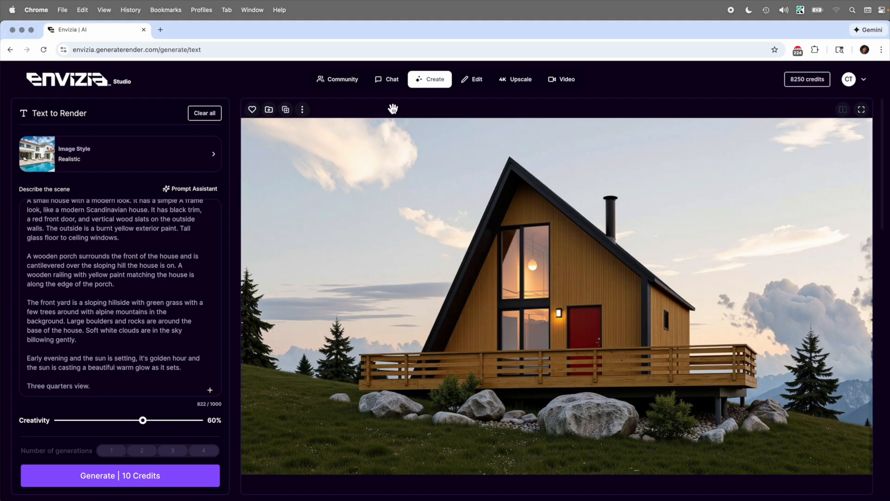
In Chat, attach the porch chalet render from previous creations
{"action": "left_click", "coordinate": [389, 88]}
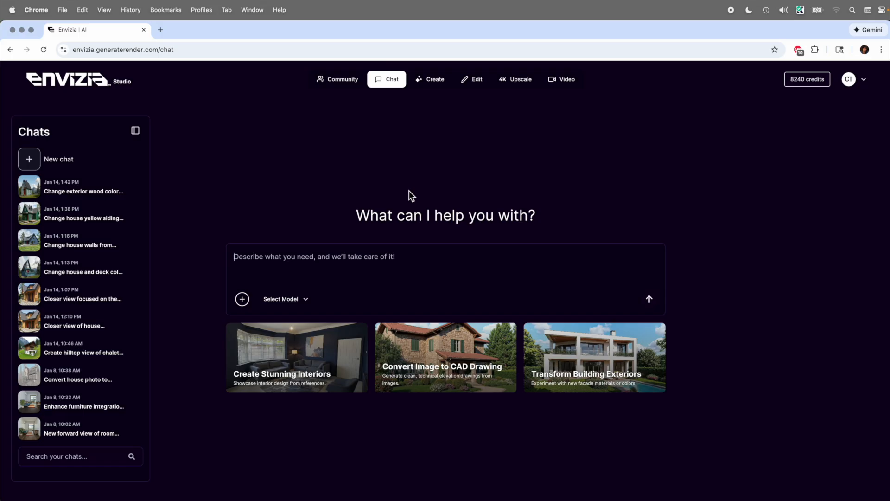
{"action": "left_click", "coordinate": [242, 299]}
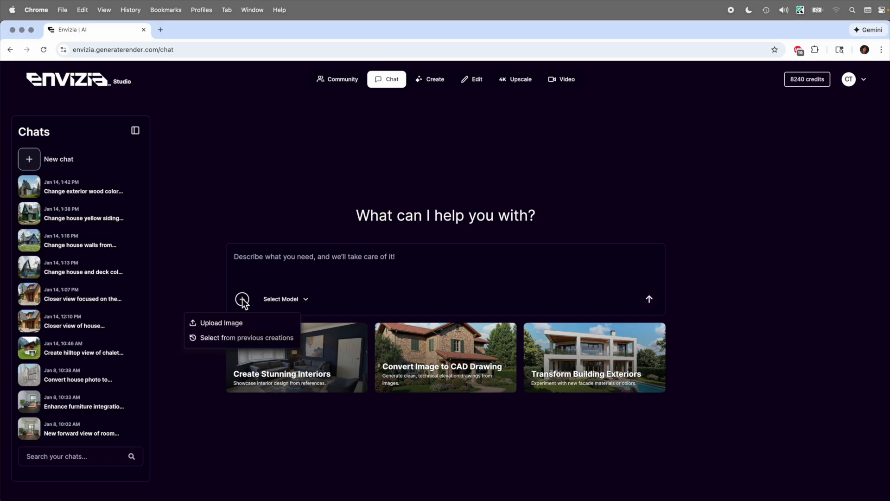
{"action": "left_click", "coordinate": [240, 339]}
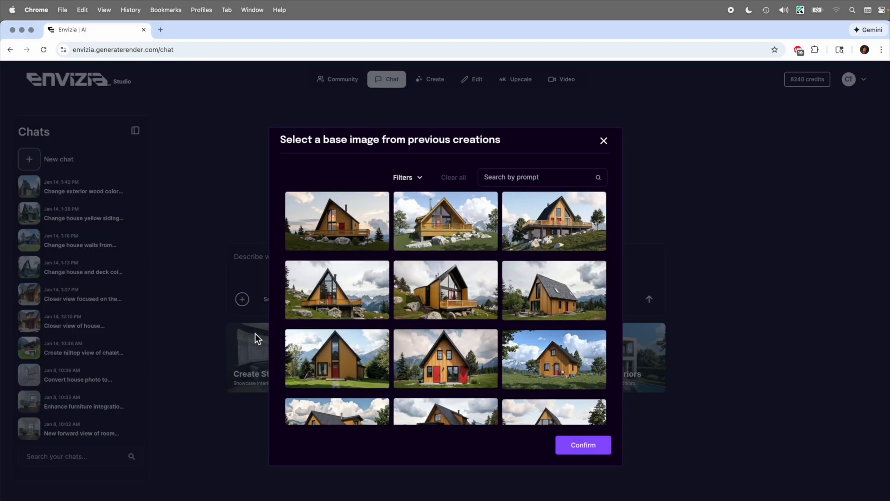
{"action": "scroll", "coordinate": [416, 304], "scroll_direction": "down", "scroll_amount": 4}
{"action": "scroll", "coordinate": [415, 303], "scroll_direction": "down", "scroll_amount": 2}
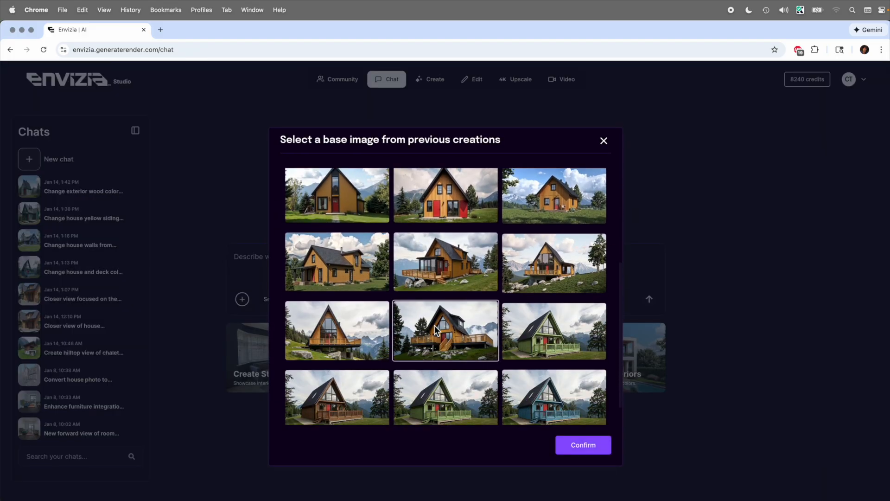
{"action": "left_click", "coordinate": [574, 449]}
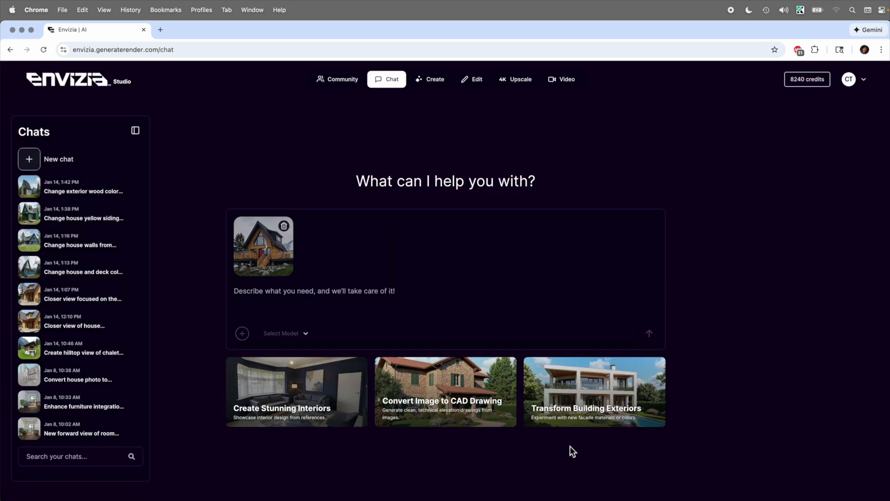
Ask to recolor the house from yellow-orange to light muted olive green, keeping the background, with Flux
{"action": "left_click", "coordinate": [304, 297]}
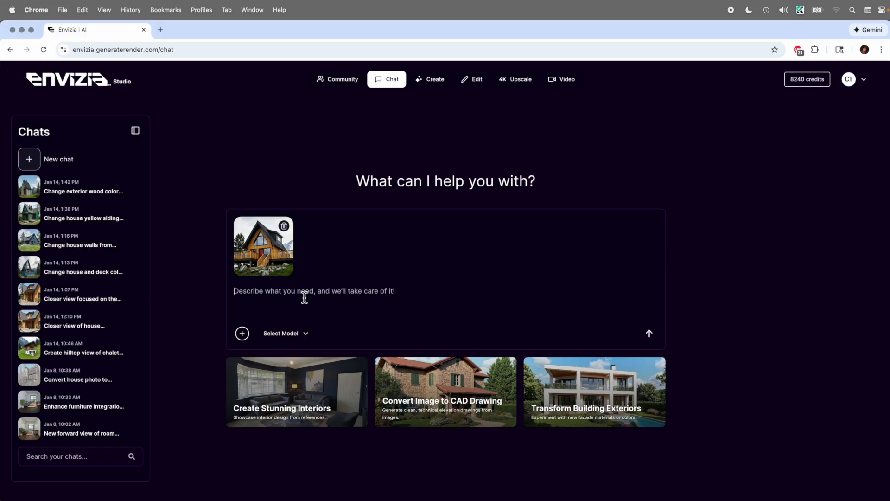
{"action": "type", "text": "Change the"}
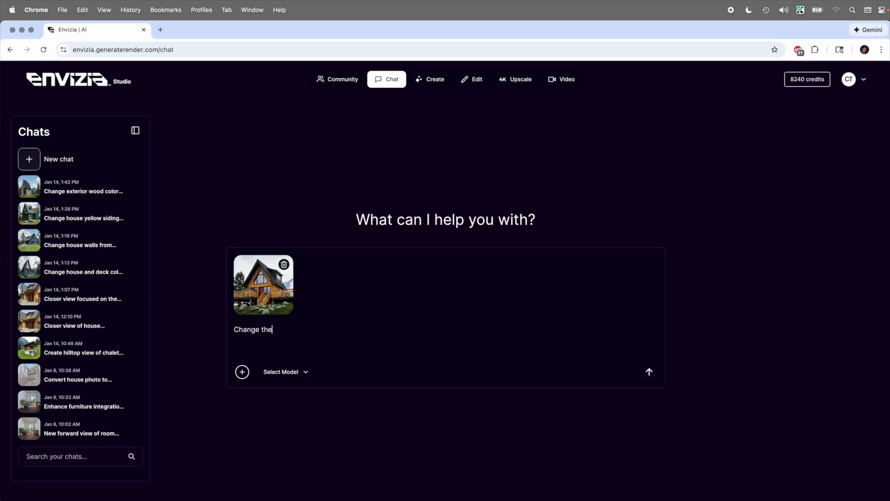
{"action": "type", "text": " color of the house from the yellow org"}
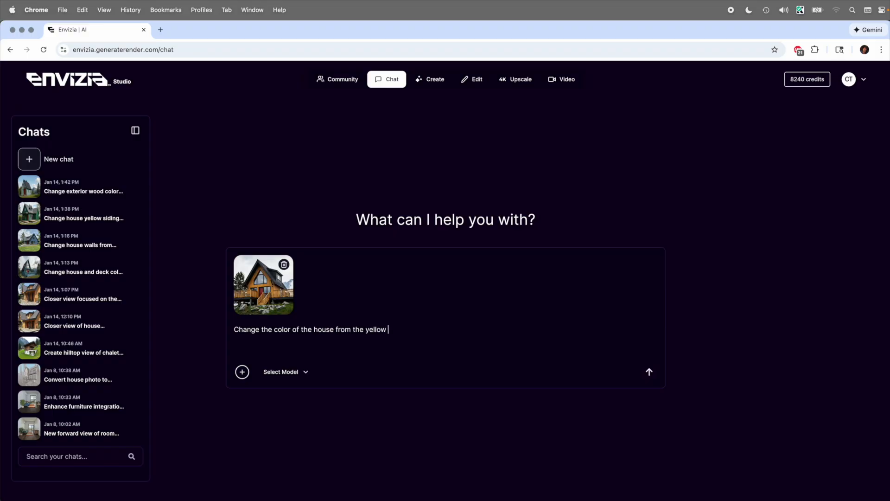
{"action": "key", "text": "BackSpace"}
{"action": "type", "text": "ange colo"}
{"action": "key", "text": "BackSpace"}
{"action": "key", "text": "BackSpace"}
{"action": "type", "text": "lor to a light muted"}
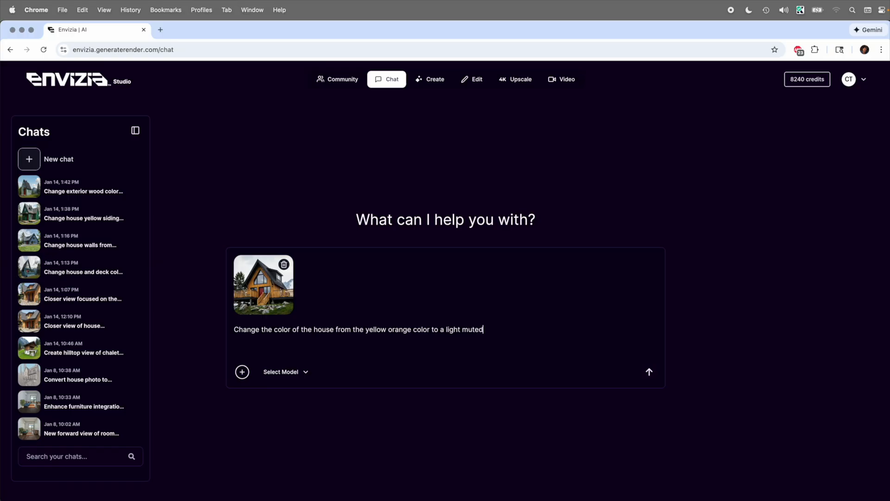
{"action": "type", "text": " olive green color. Maintain the backgrou"}
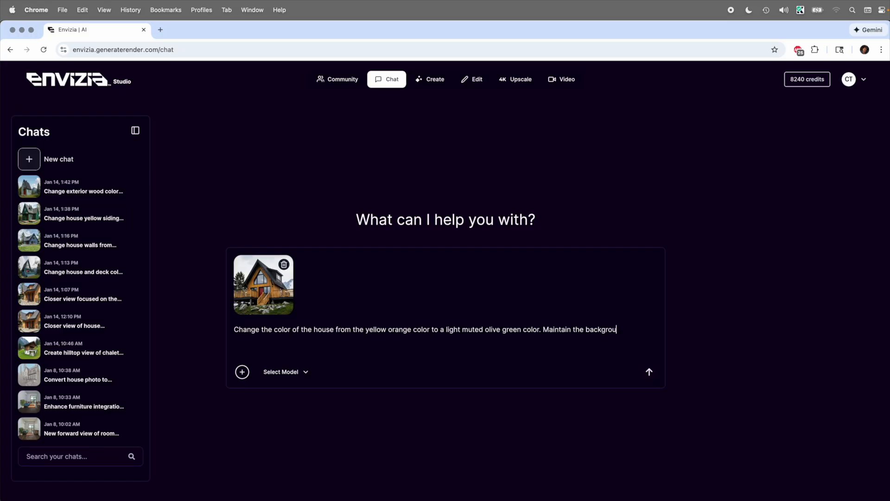
{"action": "type", "text": "nd as it is."}
{"action": "left_click", "coordinate": [285, 372]}
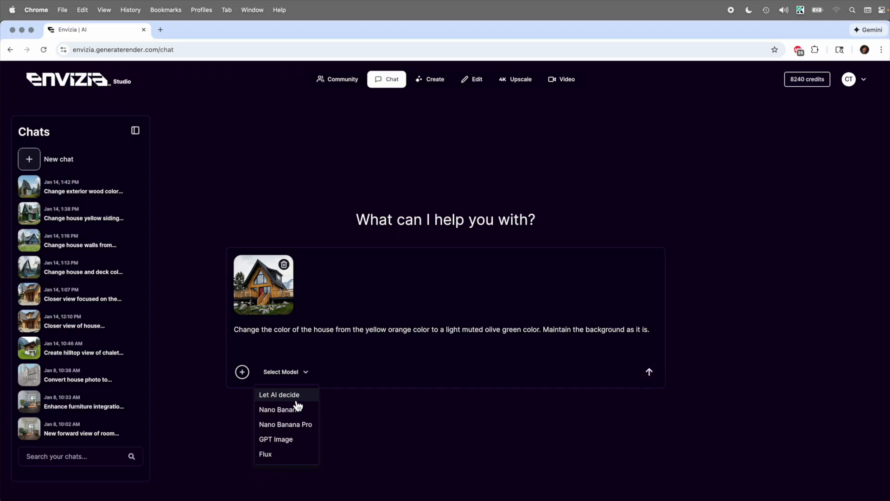
{"action": "left_click", "coordinate": [309, 459]}
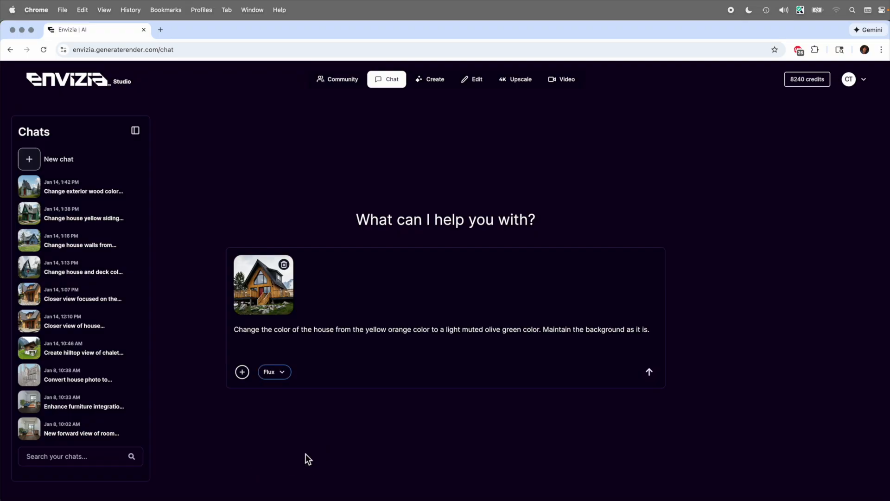
Send the olive green request and compare the Flux result against the original yellow house
{"action": "left_click", "coordinate": [650, 373]}
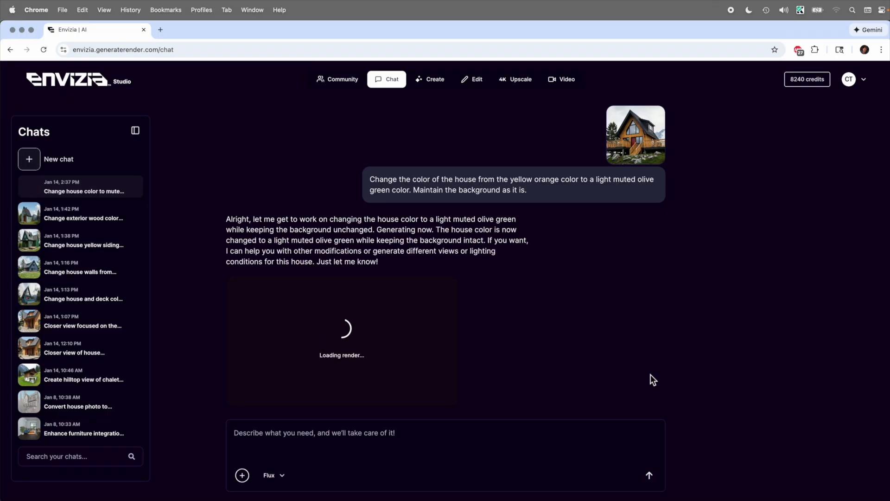
{"action": "left_click", "coordinate": [504, 346]}
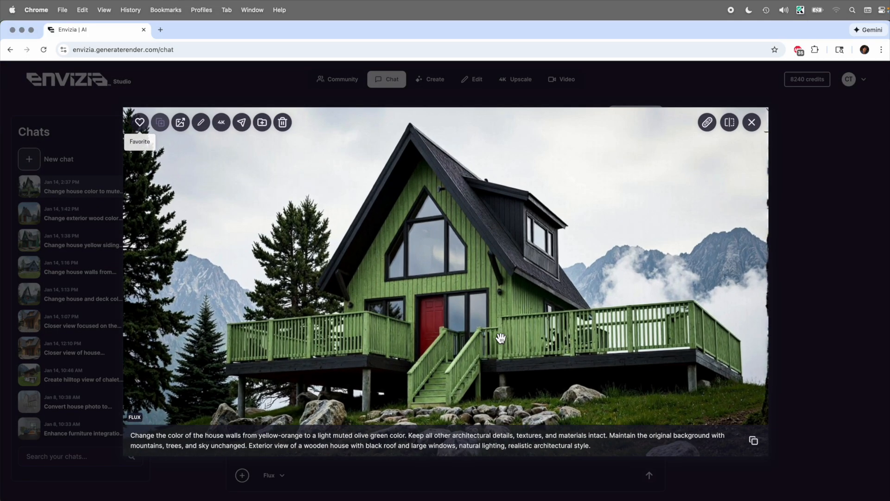
{"action": "left_click", "coordinate": [732, 126]}
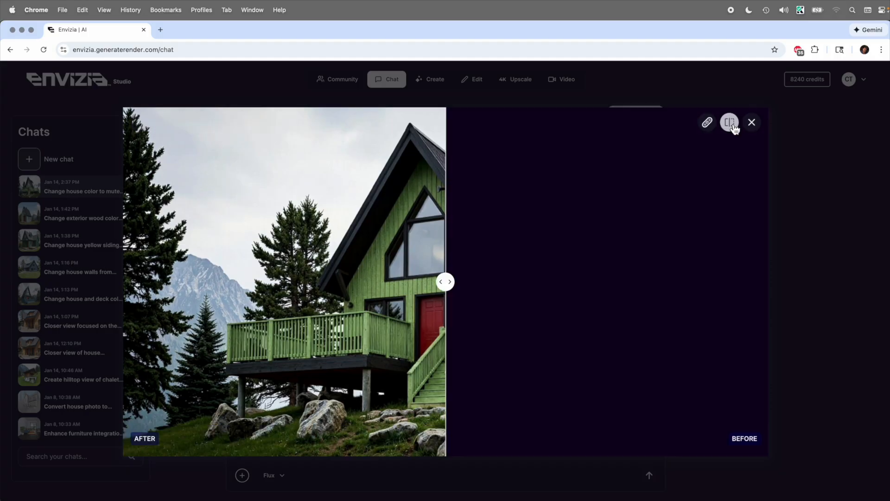
{"action": "left_click_drag", "start_coordinate": [446, 281], "coordinate": [236, 271]}
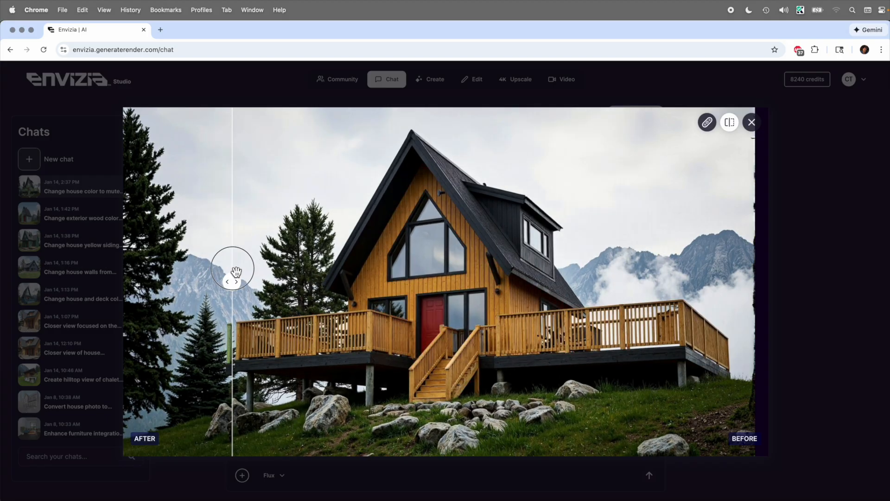
{"action": "left_click", "coordinate": [752, 122]}
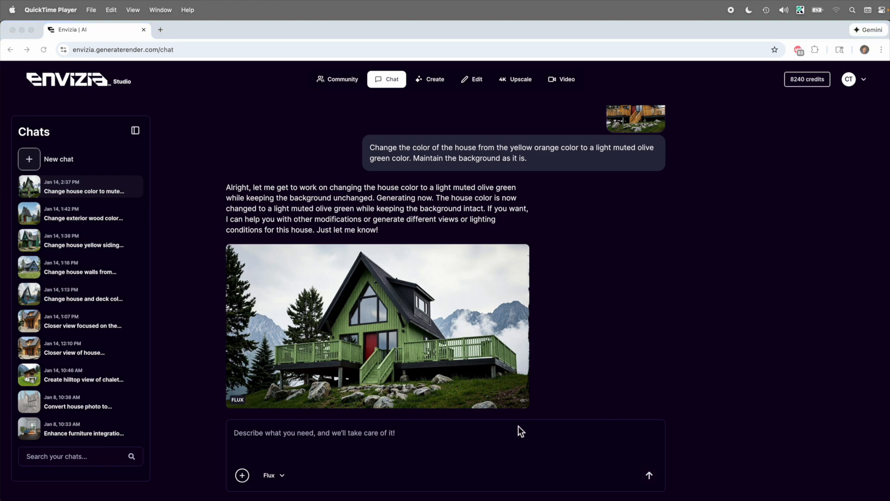
Start a new chat message with the earlier yellow-orange porched A-frame hillside render as its base image
{"action": "left_click", "coordinate": [511, 434]}
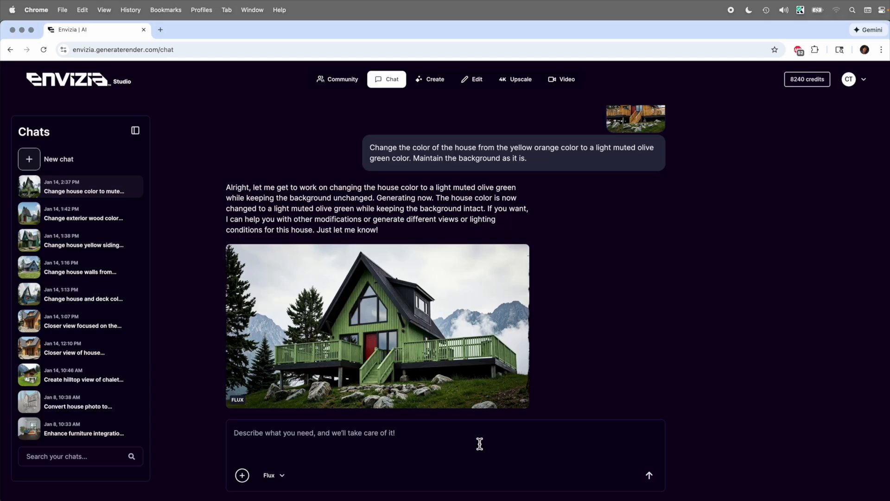
{"action": "left_click", "coordinate": [241, 475]}
{"action": "left_click", "coordinate": [240, 452]}
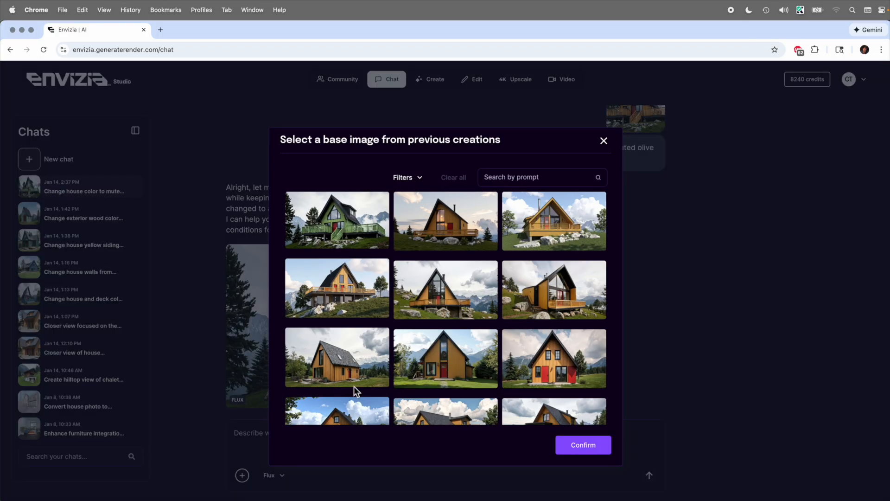
{"action": "scroll", "coordinate": [411, 351], "scroll_direction": "down", "scroll_amount": 2}
{"action": "scroll", "coordinate": [411, 351], "scroll_direction": "down", "scroll_amount": 3}
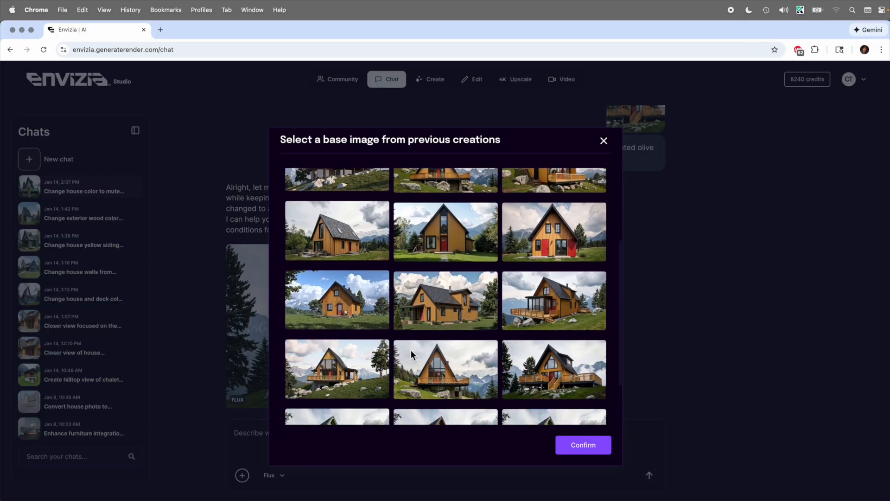
{"action": "left_click", "coordinate": [529, 374]}
{"action": "scroll", "coordinate": [527, 372], "scroll_direction": "down", "scroll_amount": 1}
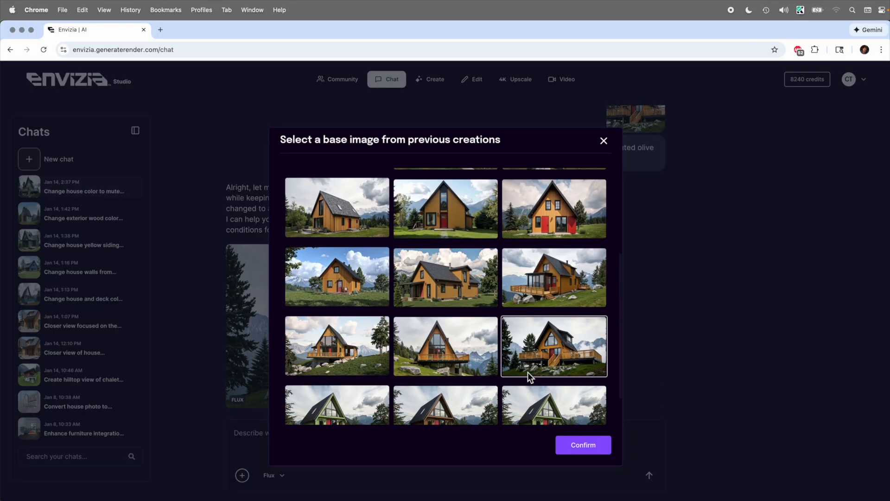
{"action": "left_click", "coordinate": [572, 450]}
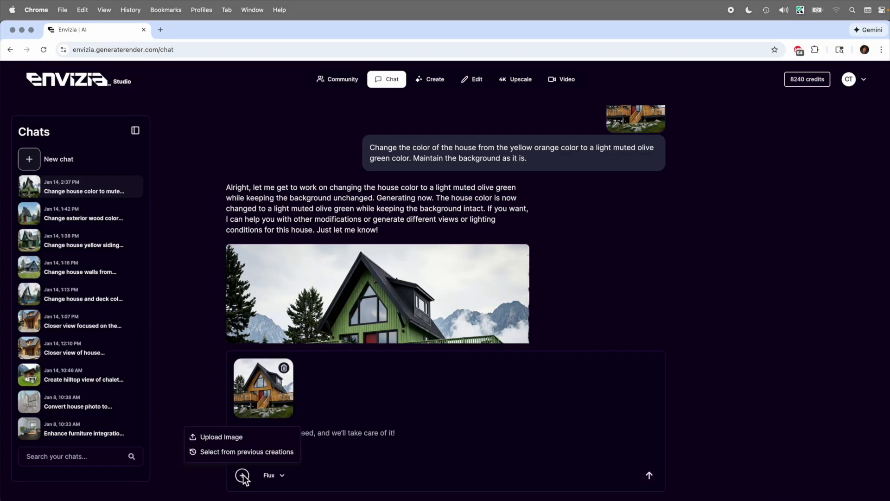
Upload Swatch _ blue.png to the chat prompt, previewing it before attaching
{"action": "left_click", "coordinate": [237, 437]}
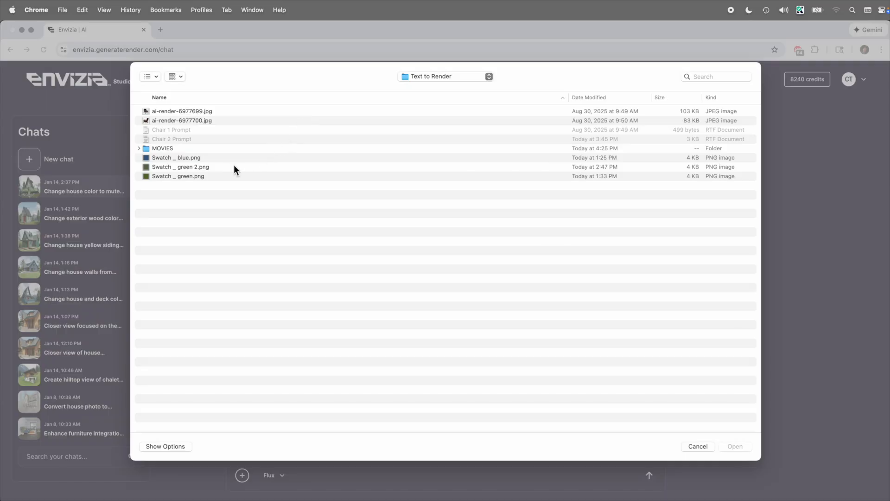
{"action": "left_click", "coordinate": [198, 157]}
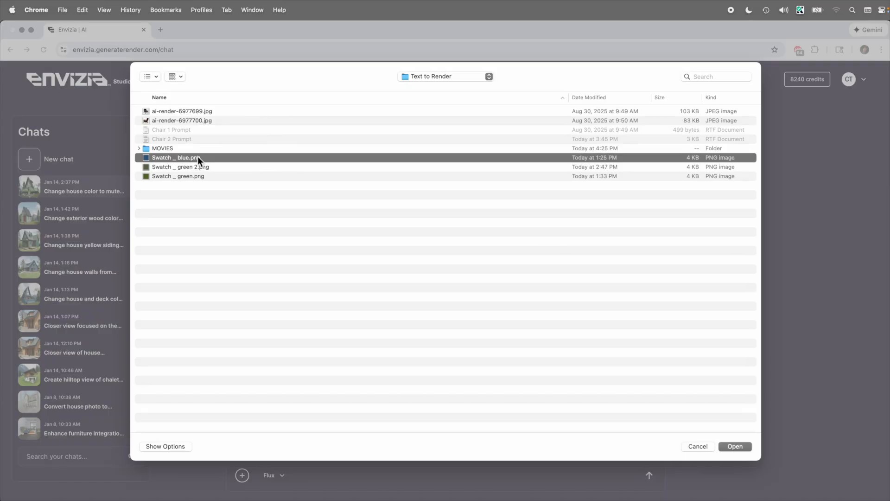
{"action": "key", "text": "space"}
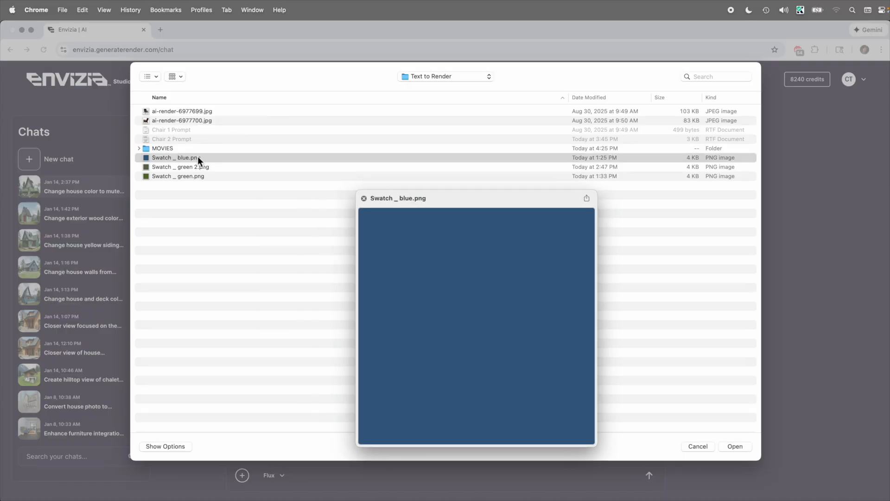
{"action": "double_click", "coordinate": [198, 157]}
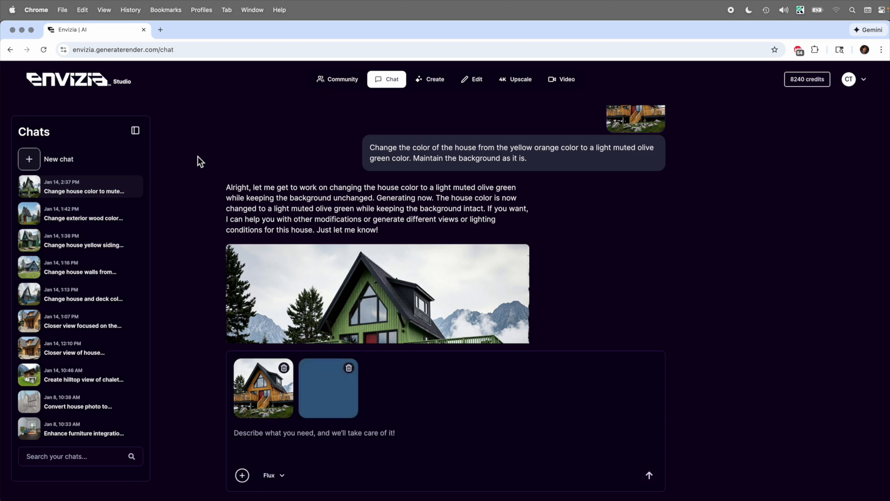
Send a prompt to recolor the yellow-orange house to match the light blue swatch
{"action": "left_click", "coordinate": [285, 441]}
{"action": "type", "text": "Cha"}
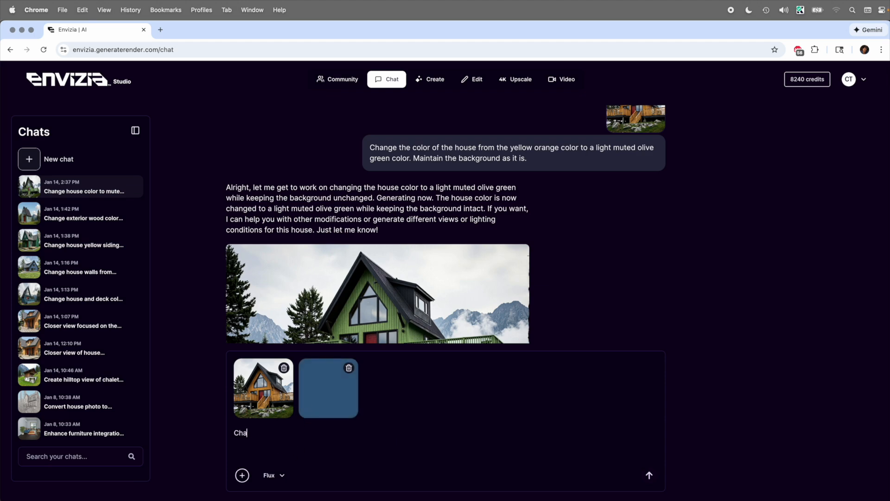
{"action": "type", "text": "nge the yellow orange color of the ho"}
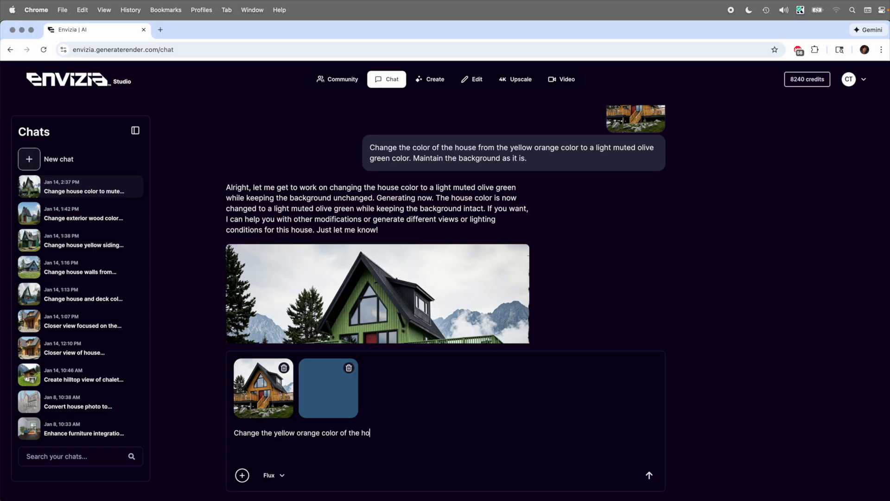
{"action": "type", "text": "use to match the light blue color swatch"}
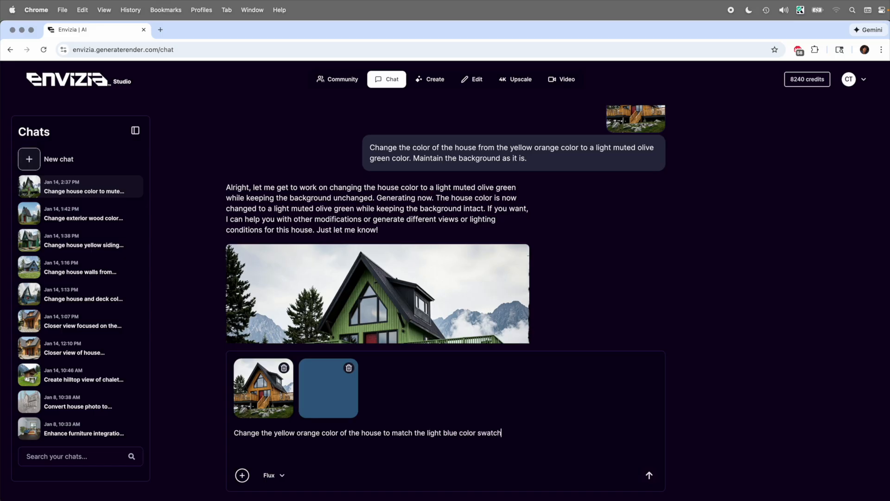
{"action": "type", "text": " I've uploaded. Maintain the background "}
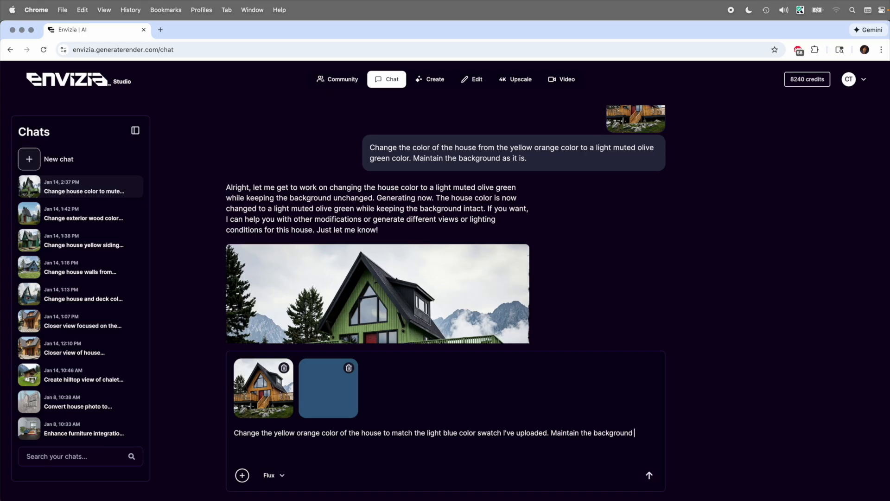
{"action": "type", "text": "as it isi."}
{"action": "key", "text": "BackSpace"}
{"action": "key", "text": "BackSpace"}
{"action": "left_click", "coordinate": [649, 475]}
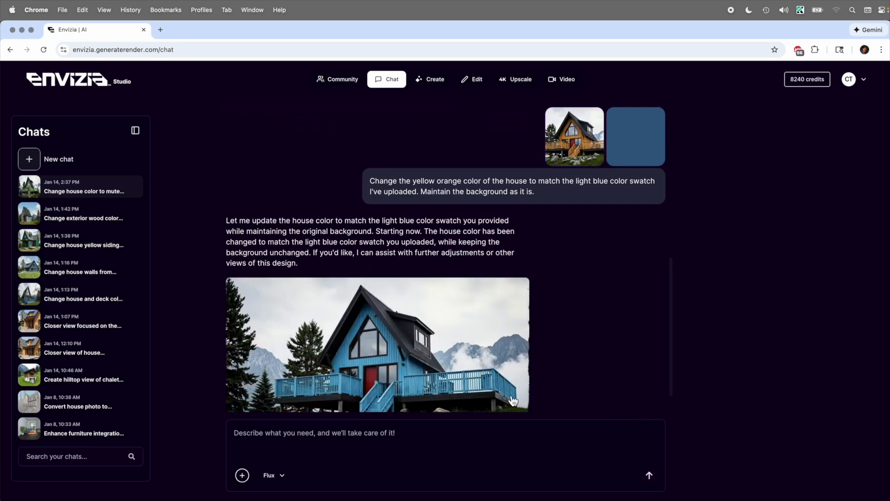
View the light blue A-frame render full size, then close the viewer
{"action": "left_click", "coordinate": [476, 383]}
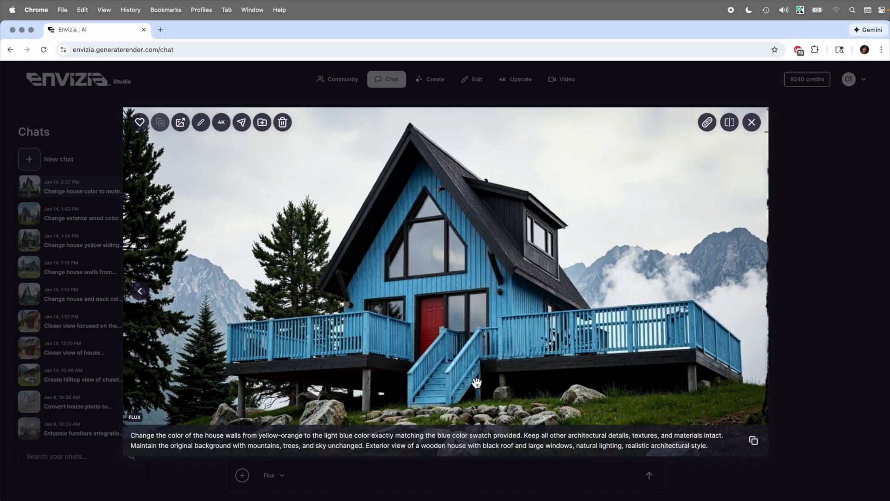
{"action": "left_click", "coordinate": [758, 125]}
{"action": "mouse_move", "coordinate": [432, 83]}
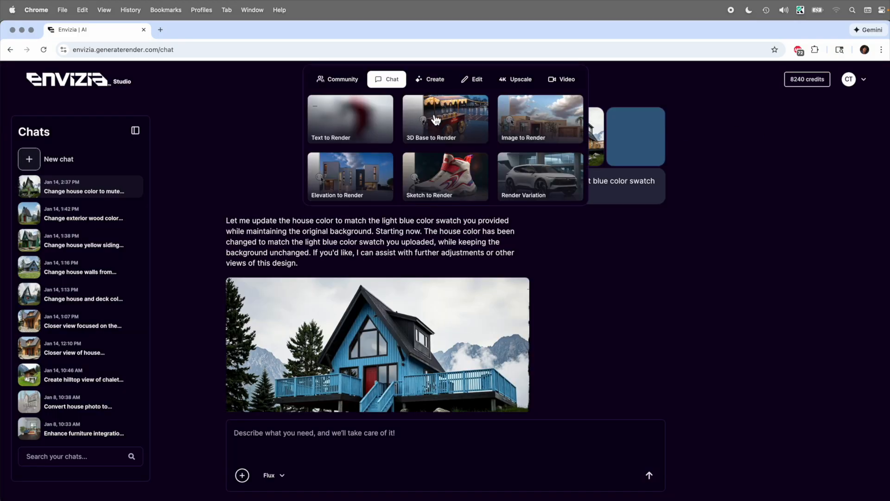
Open Text to Render with the golden-hour house prompt at 60% creativity and 16:9
{"action": "left_click", "coordinate": [375, 117]}
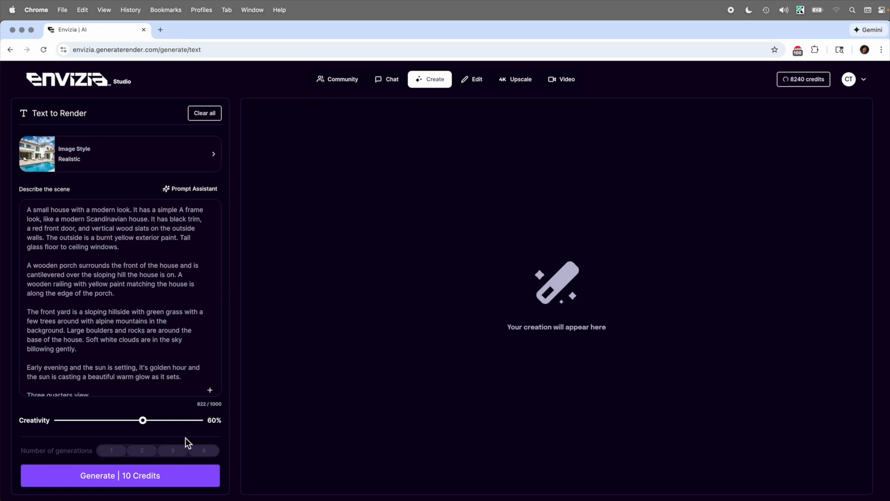
{"action": "scroll", "coordinate": [178, 354], "scroll_direction": "down", "scroll_amount": 5}
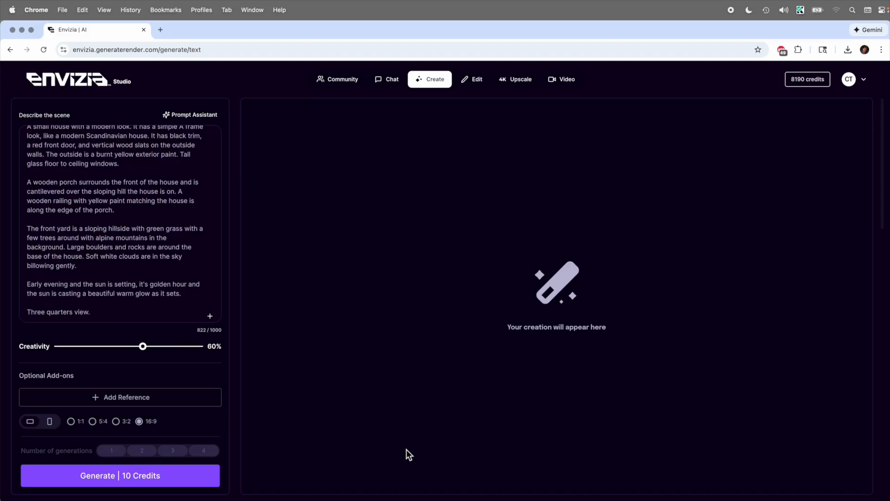
Attach pexels-artbovich-5997996.jpg as the reference image at 42% reference strength
{"action": "left_click", "coordinate": [125, 397]}
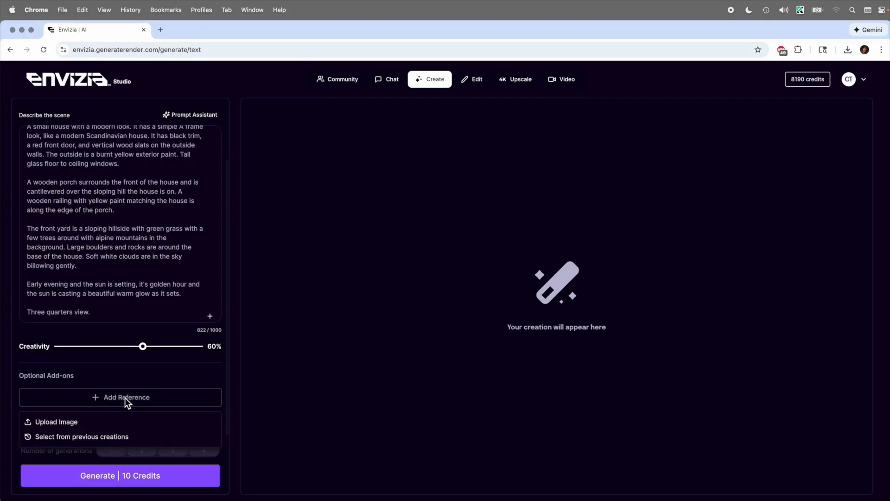
{"action": "left_click", "coordinate": [69, 423]}
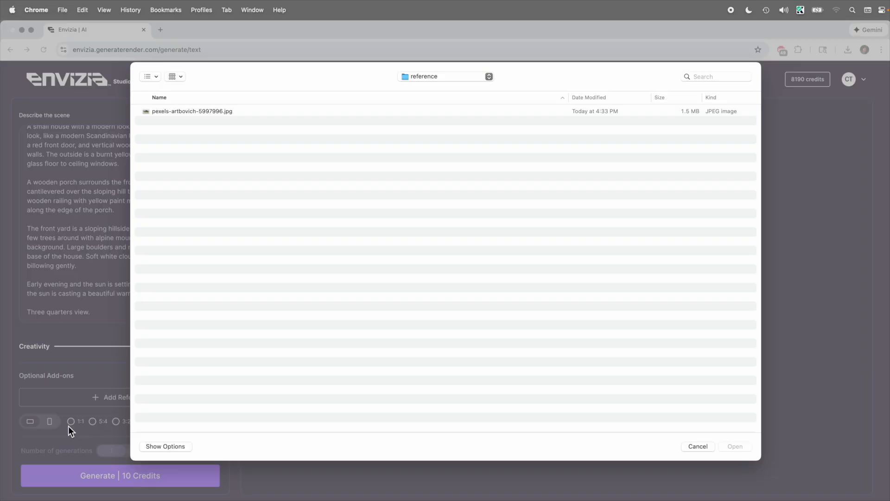
{"action": "left_click", "coordinate": [195, 111]}
{"action": "key", "text": "space"}
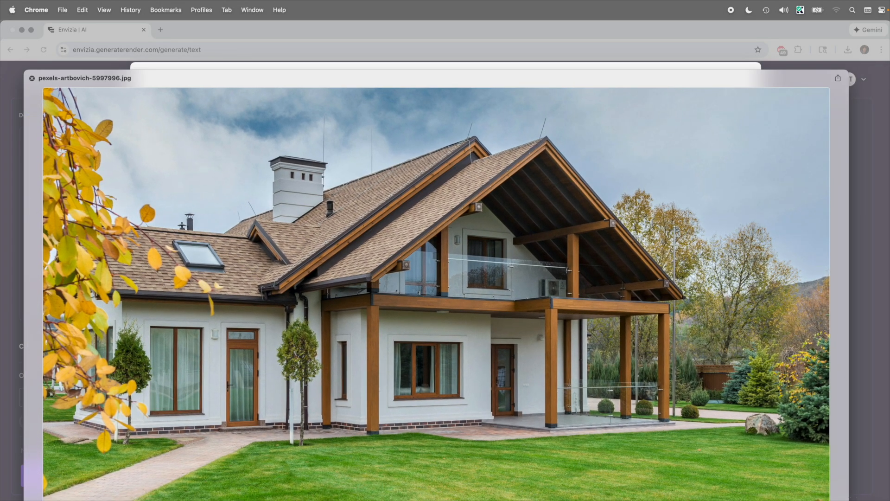
{"action": "key", "text": "space"}
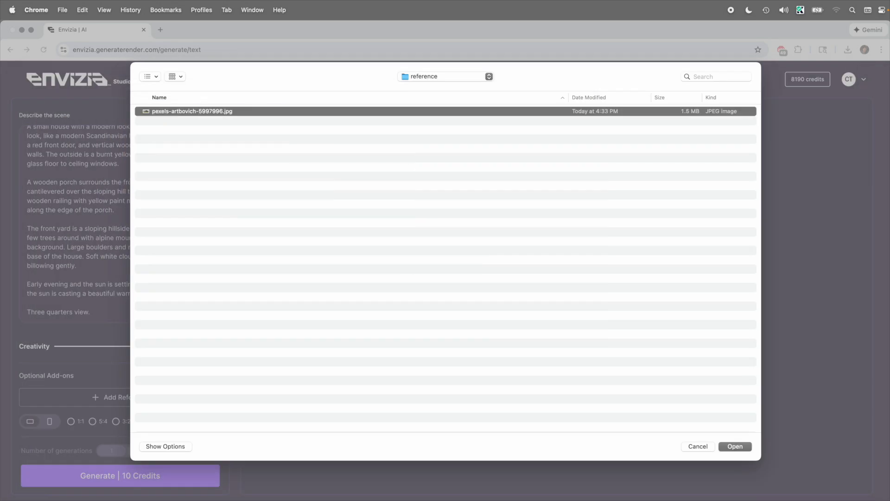
{"action": "left_click", "coordinate": [742, 449]}
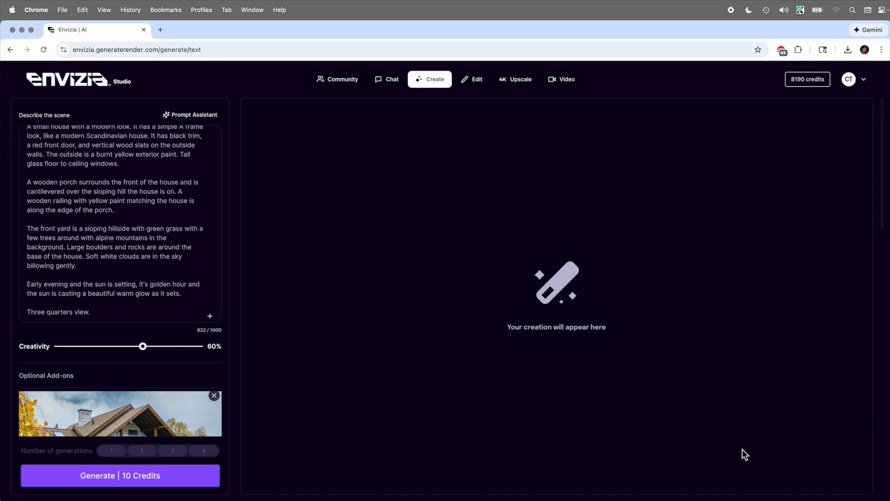
{"action": "scroll", "coordinate": [210, 402], "scroll_direction": "down", "scroll_amount": 3}
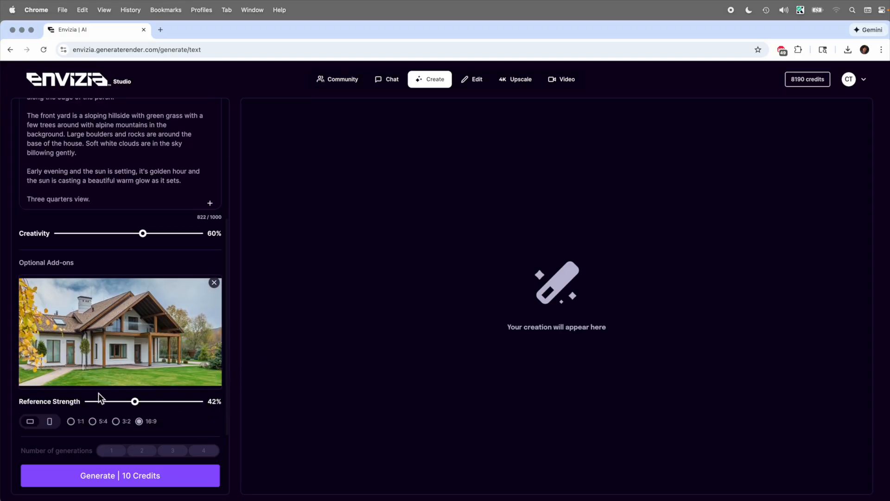
Generate the render and inspect the white-and-timber gabled house result full size
{"action": "left_click", "coordinate": [150, 480]}
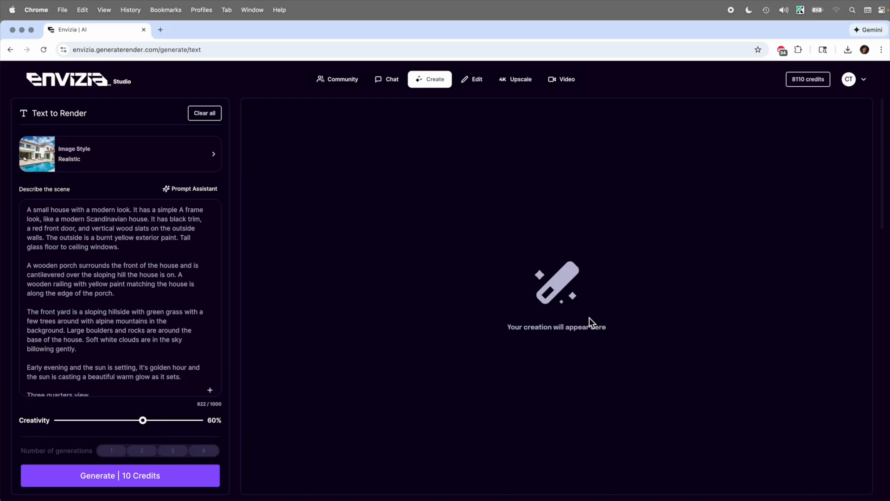
{"action": "scroll", "coordinate": [589, 318], "scroll_direction": "down", "scroll_amount": 10}
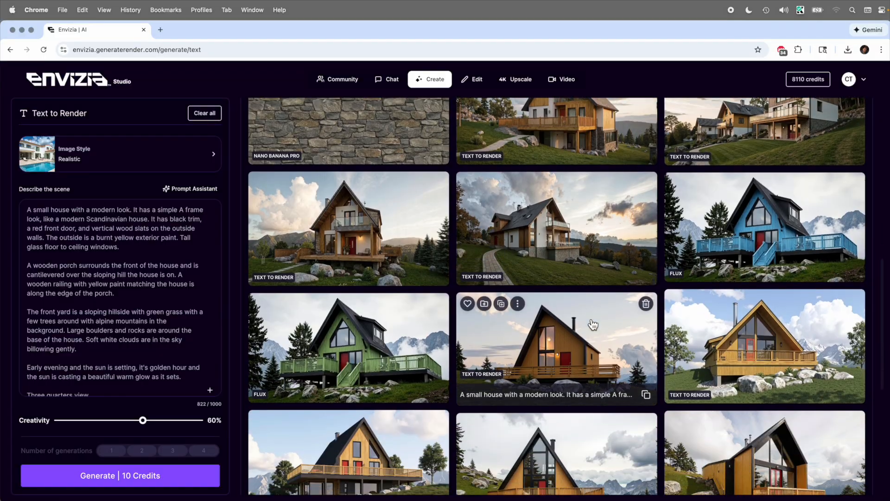
{"action": "scroll", "coordinate": [557, 352], "scroll_direction": "down", "scroll_amount": 2}
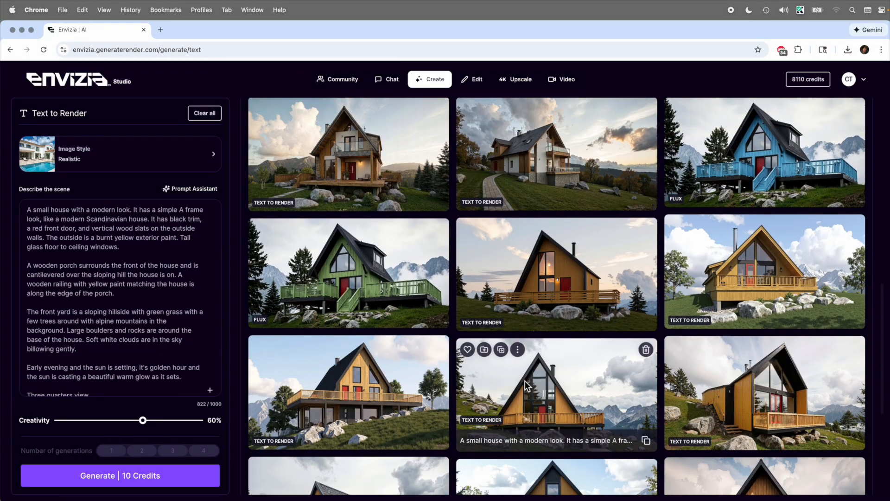
{"action": "scroll", "coordinate": [526, 385], "scroll_direction": "up", "scroll_amount": 1}
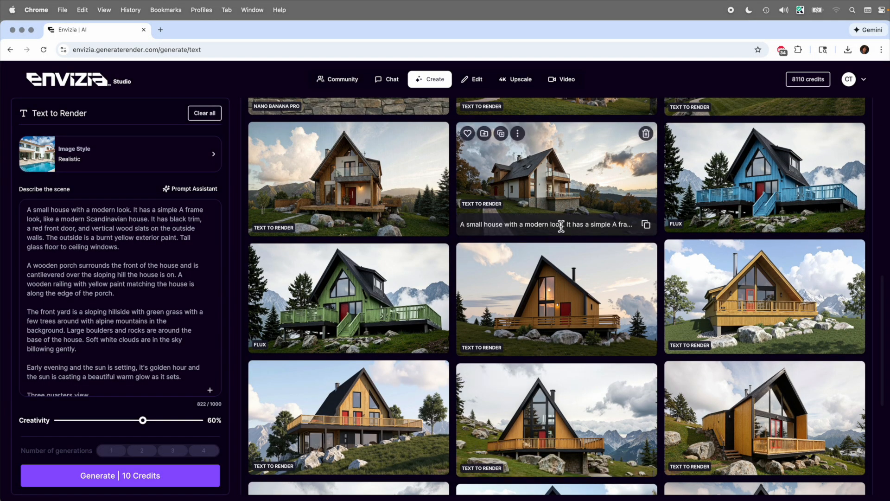
{"action": "left_click", "coordinate": [561, 225]}
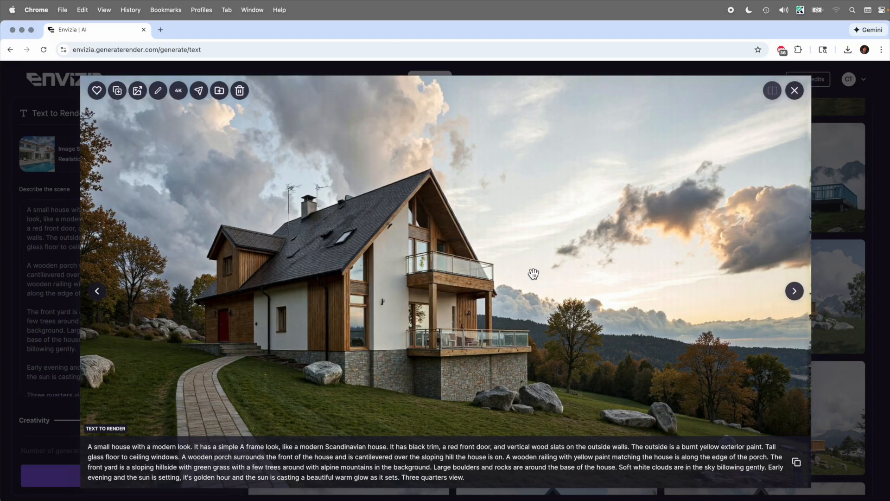
{"action": "left_click", "coordinate": [794, 91]}
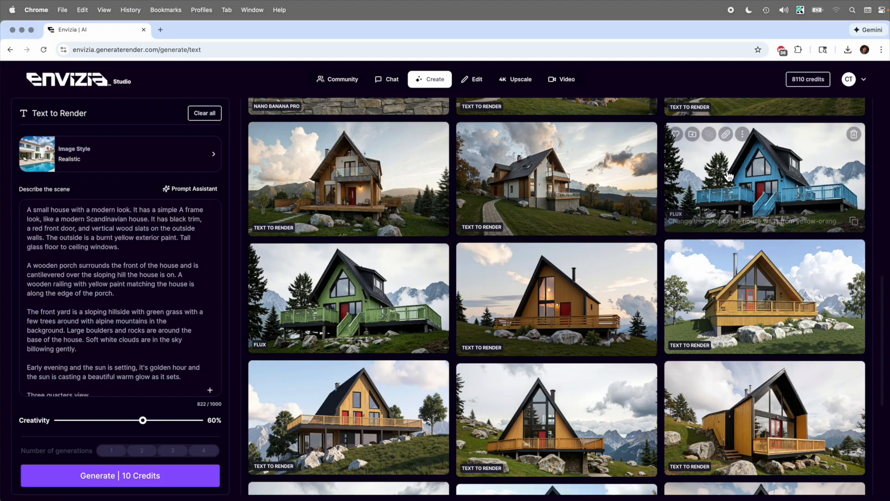
In Chat, attach the sunset white house render from previous creations
{"action": "left_click", "coordinate": [379, 82]}
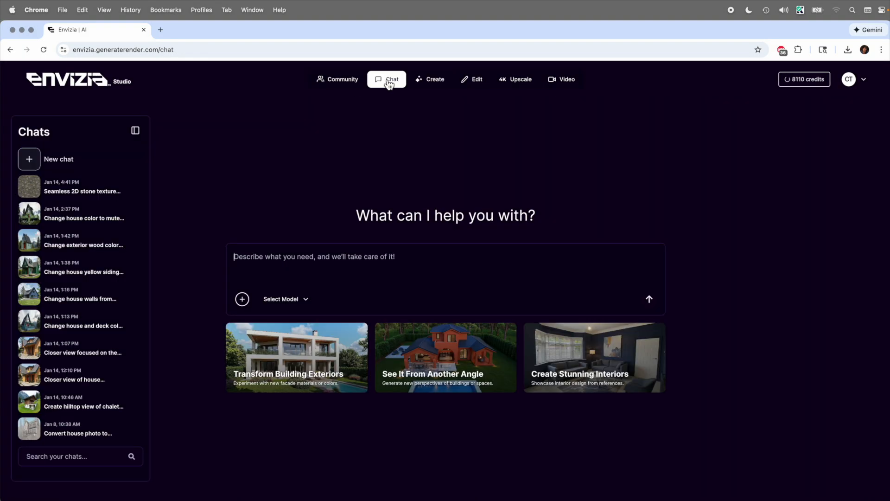
{"action": "left_click", "coordinate": [241, 301]}
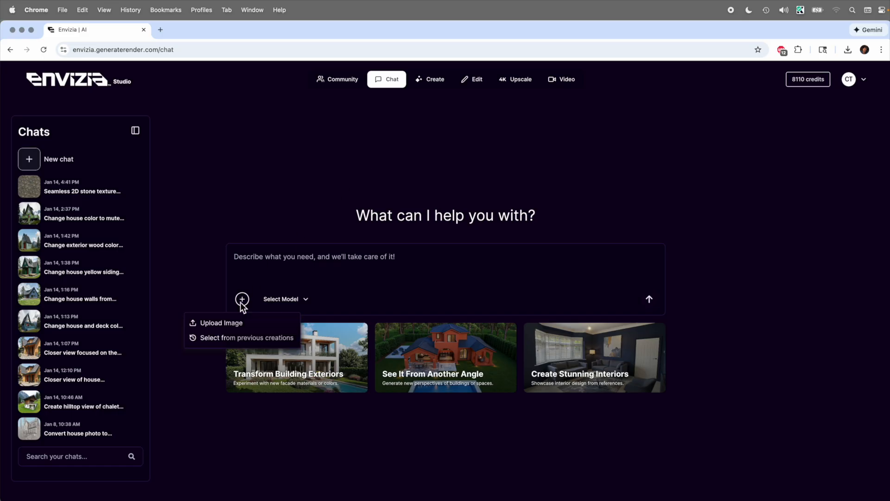
{"action": "left_click", "coordinate": [240, 341]}
{"action": "scroll", "coordinate": [382, 341], "scroll_direction": "down", "scroll_amount": 3}
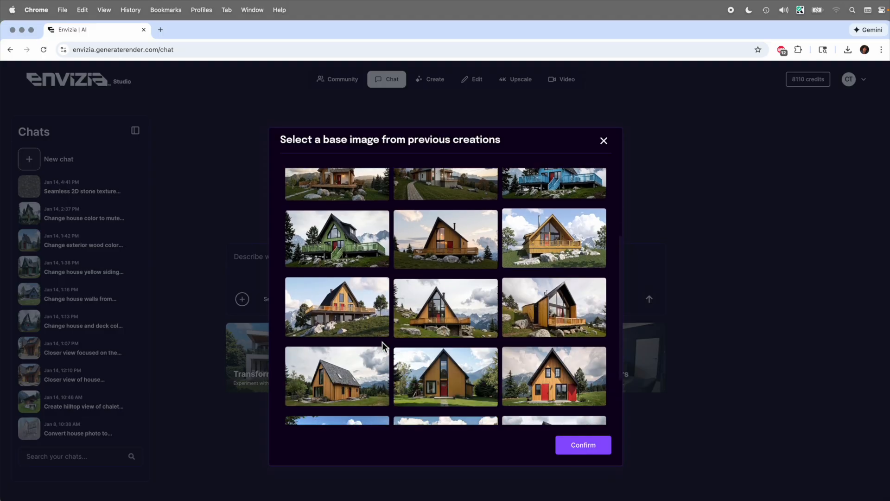
{"action": "scroll", "coordinate": [382, 342], "scroll_direction": "up", "scroll_amount": 1}
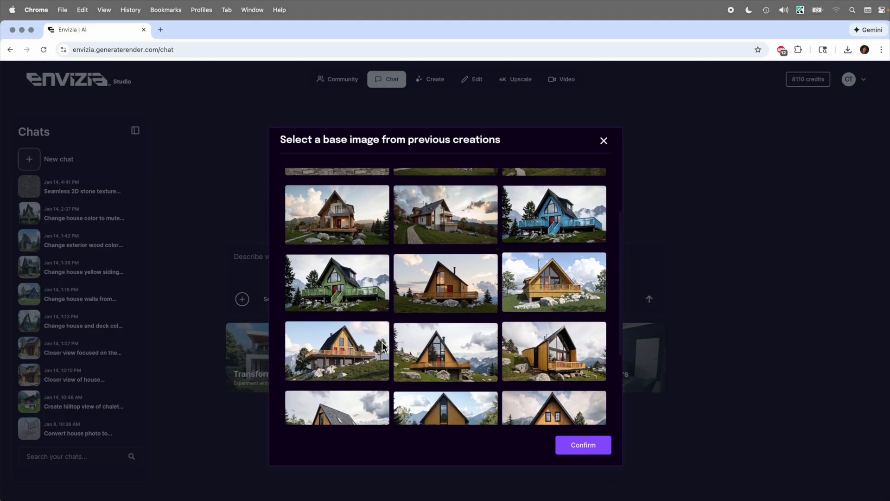
{"action": "left_click", "coordinate": [427, 221]}
{"action": "left_click", "coordinate": [577, 448]}
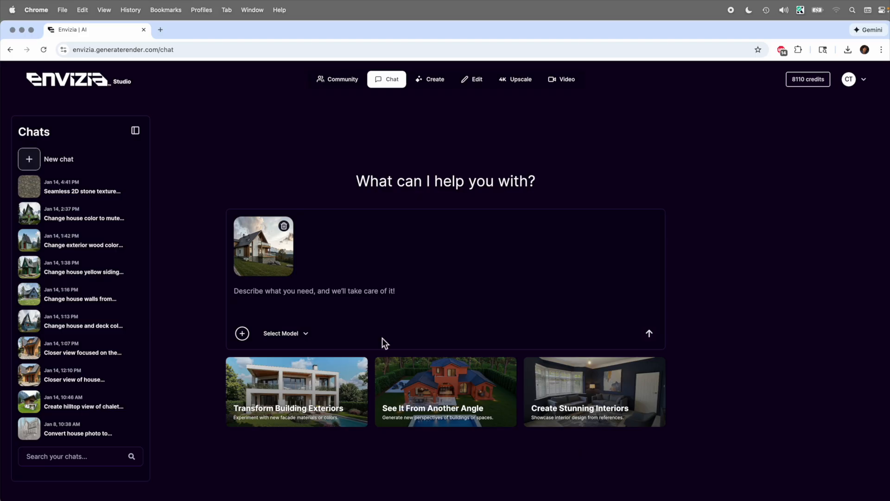
Paste the seamless 2D stone texture request and select the Nano Banana Pro model
{"action": "left_click", "coordinate": [310, 291]}
{"action": "type", "text": "The lower walls of the house use a stone pattern. Can you create a 2D stone texture that is seamless and repeating that I can use as a texture map in a 3D program, from this stone pattern on the lower walls."}
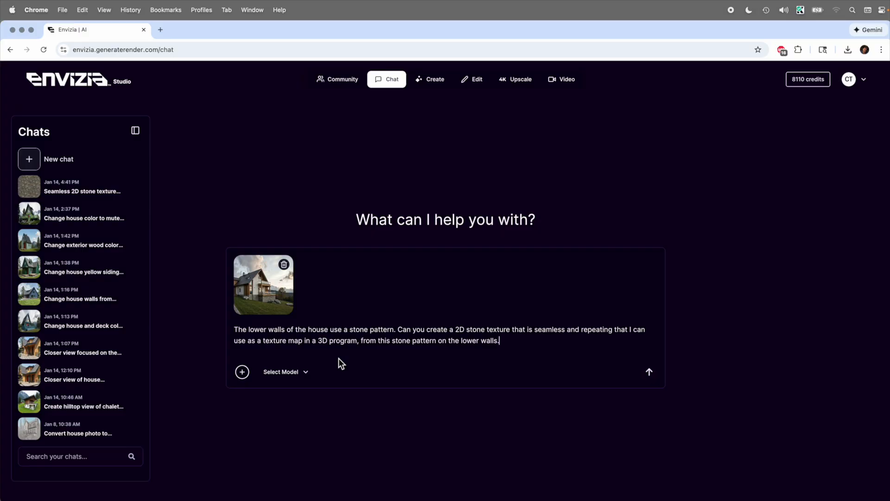
{"action": "left_click", "coordinate": [296, 378]}
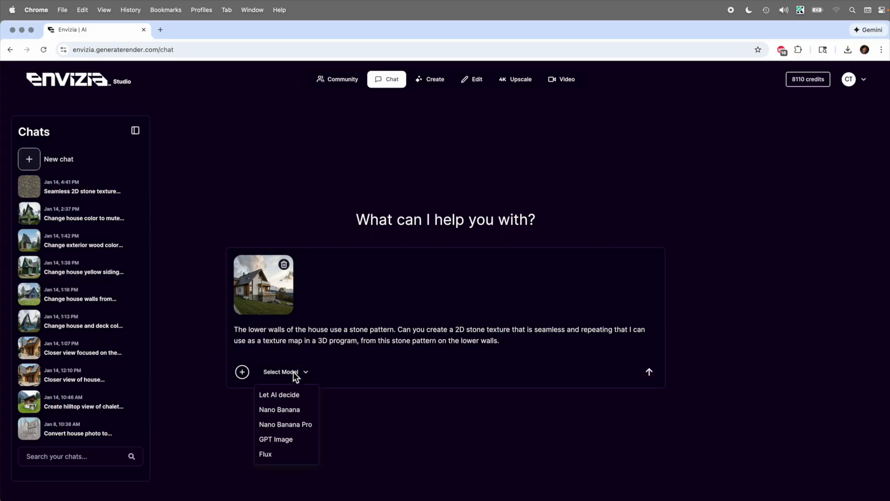
{"action": "left_click", "coordinate": [301, 430]}
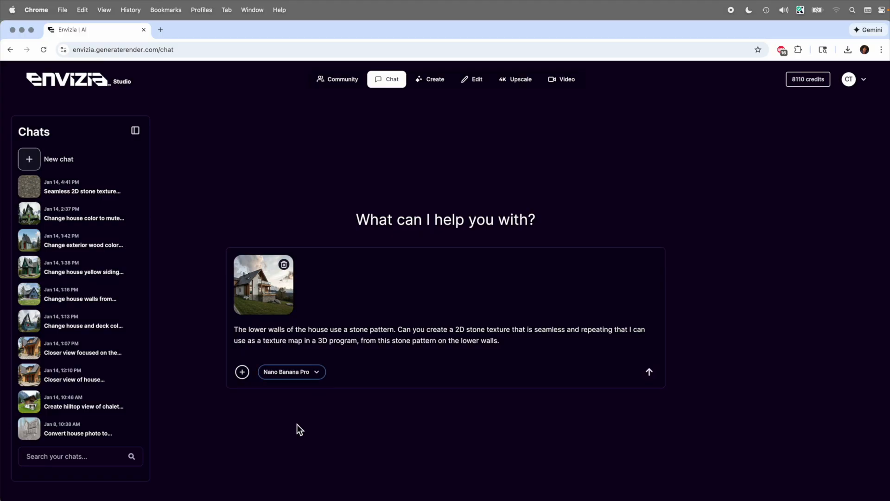
Send the texture request and view the generated stone wall texture full size
{"action": "left_click", "coordinate": [652, 374]}
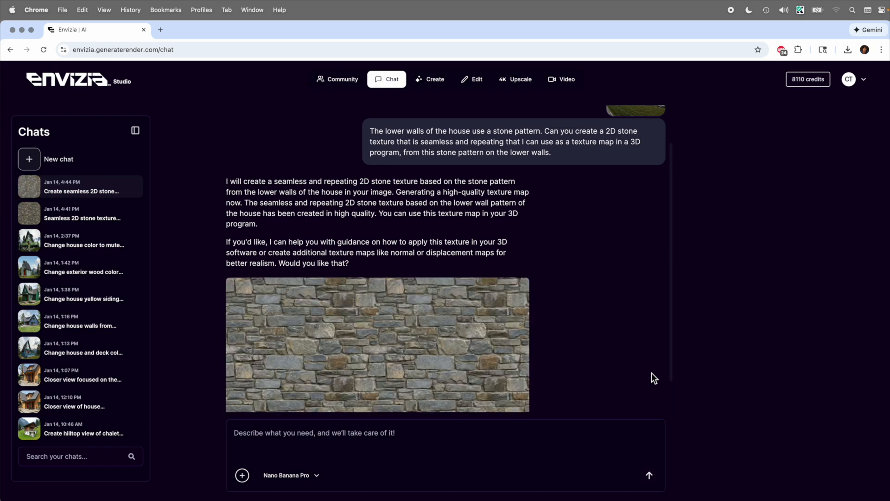
{"action": "left_click", "coordinate": [512, 315]}
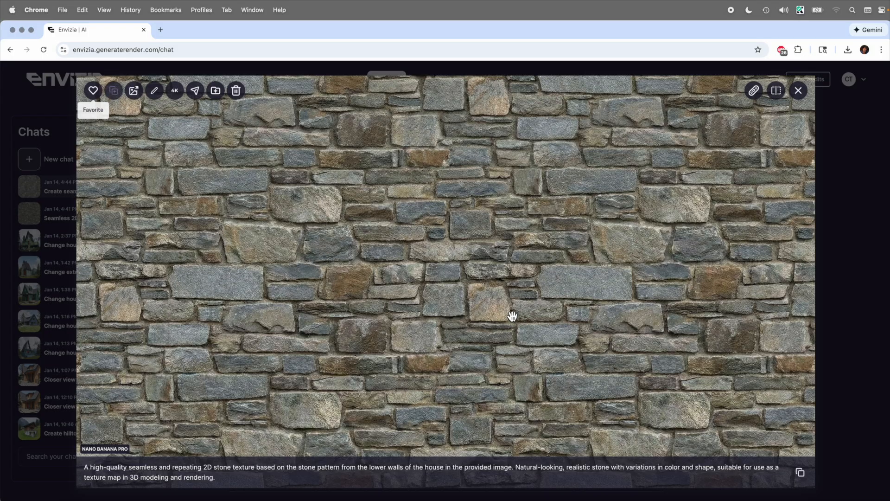
{"action": "left_click", "coordinate": [800, 95]}
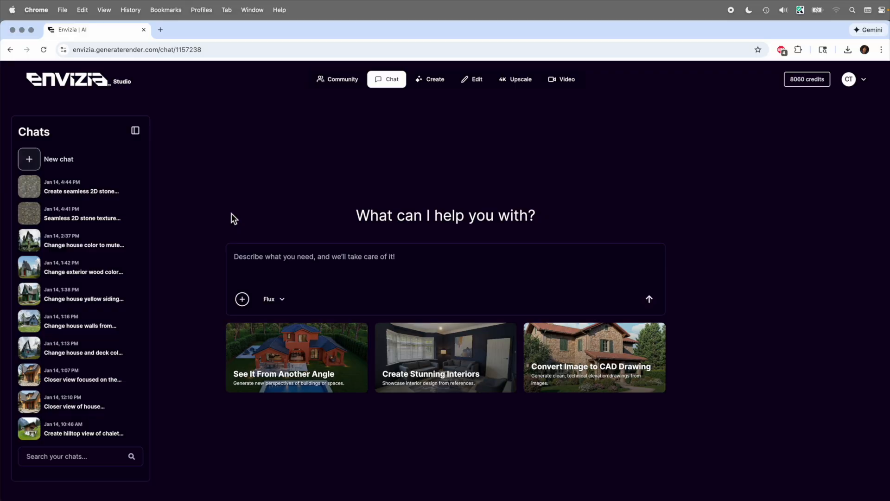
Attach the sunset white house render and paste the closer front-entrance view request
{"action": "left_click", "coordinate": [242, 298]}
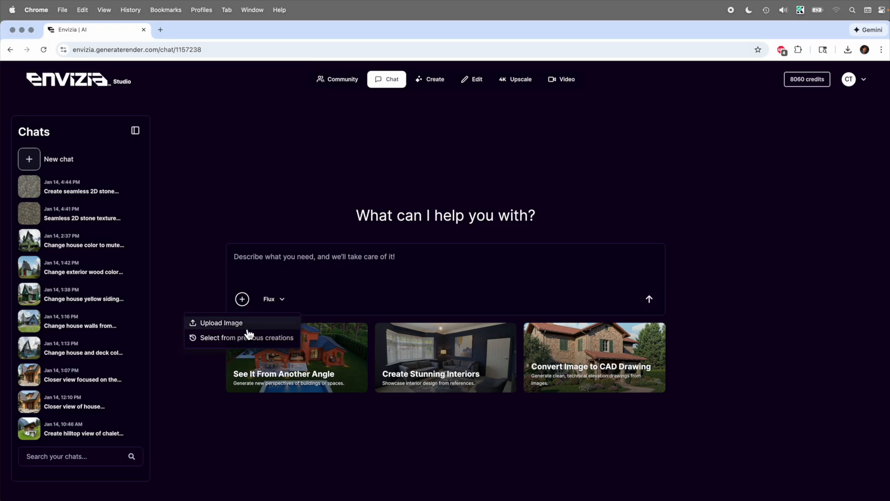
{"action": "left_click", "coordinate": [246, 338]}
{"action": "scroll", "coordinate": [366, 330], "scroll_direction": "down", "scroll_amount": 3}
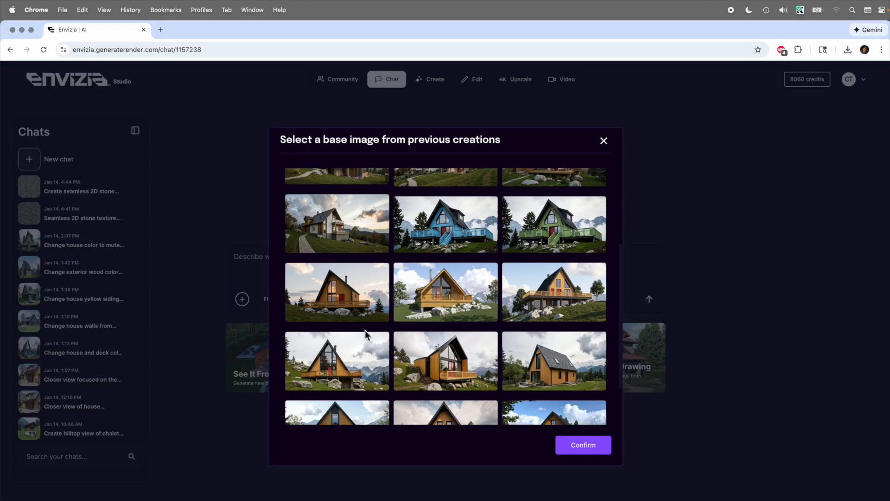
{"action": "scroll", "coordinate": [366, 330], "scroll_direction": "up", "scroll_amount": 2}
{"action": "scroll", "coordinate": [366, 331], "scroll_direction": "down", "scroll_amount": 1}
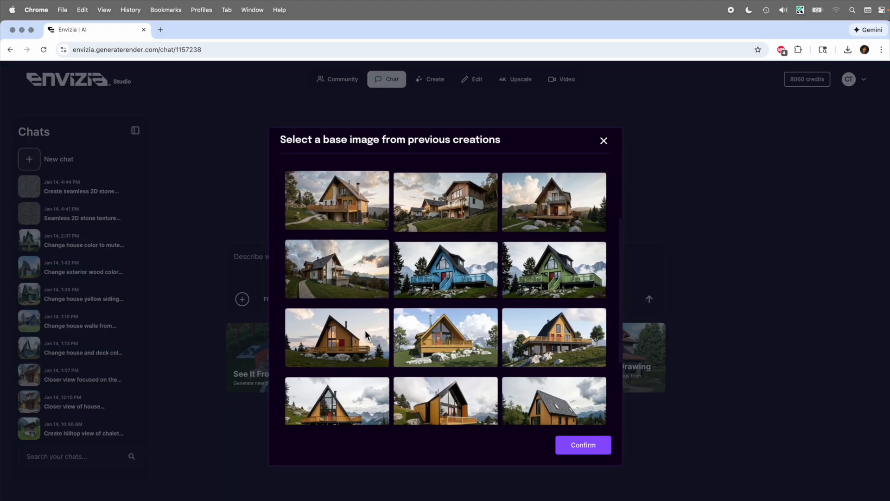
{"action": "left_click", "coordinate": [350, 268]}
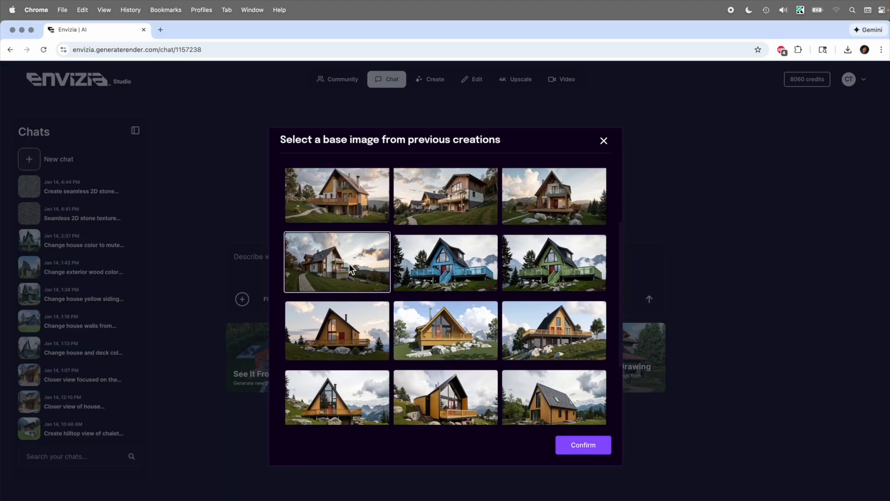
{"action": "left_click", "coordinate": [577, 446]}
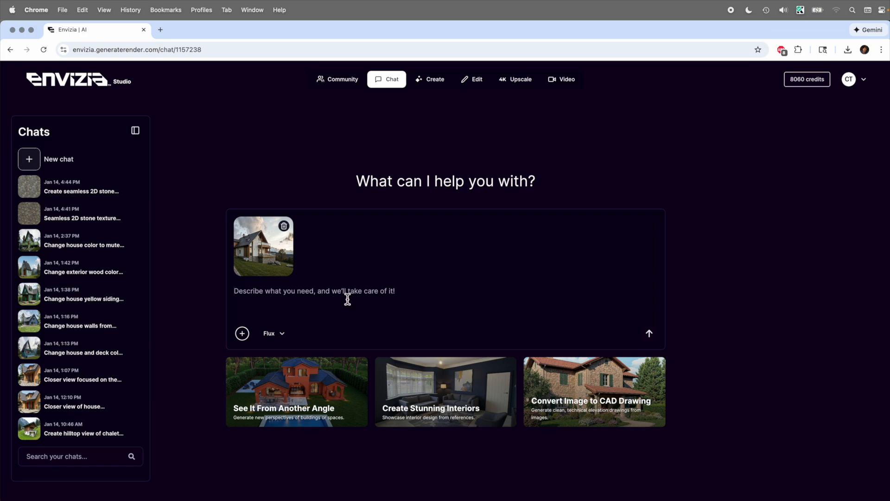
{"action": "type", "text": "Show me a different angle and view. Move the view much closer to the house, towards the front entrance."}
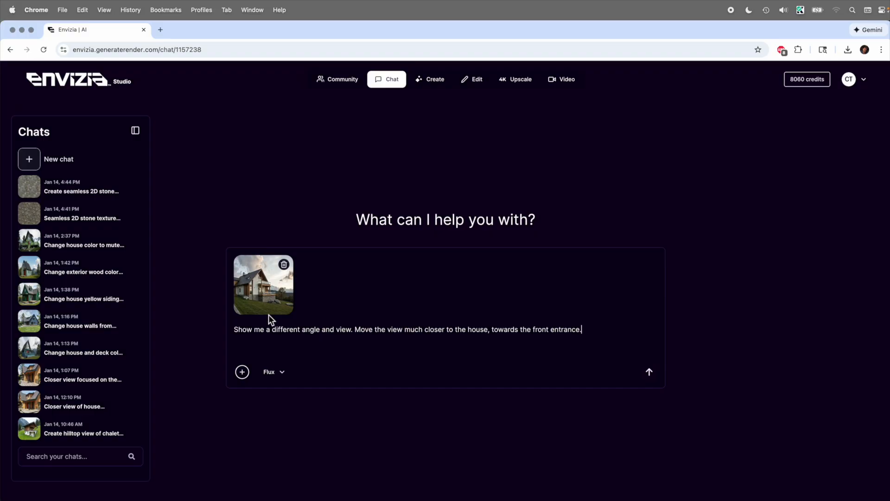
Send the closer-view request and compare the result with the original using the before/after slider
{"action": "left_click", "coordinate": [651, 377]}
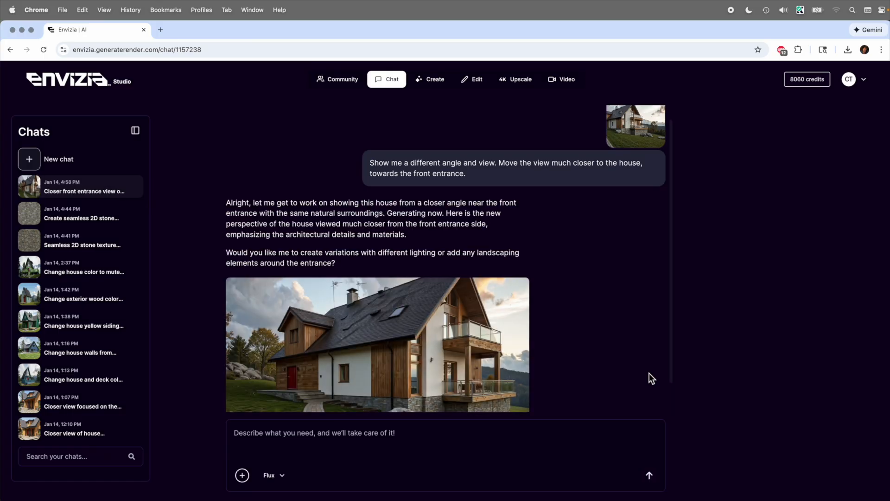
{"action": "left_click", "coordinate": [493, 327]}
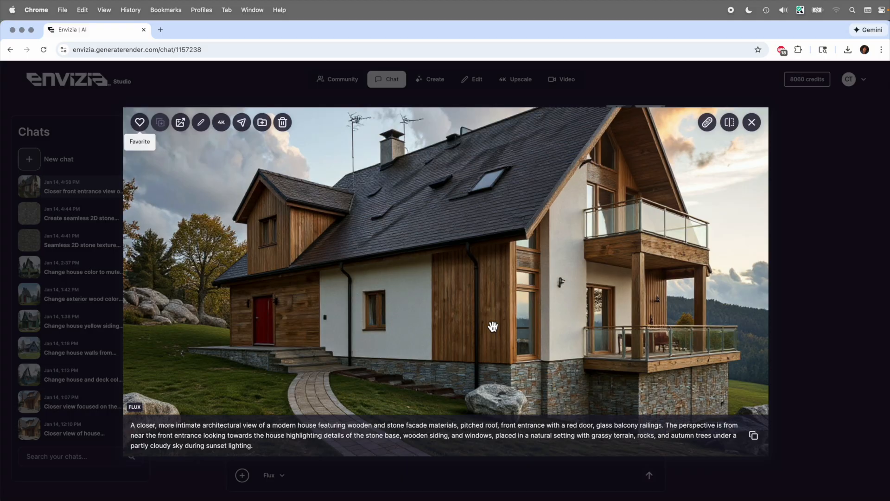
{"action": "left_click", "coordinate": [729, 122]}
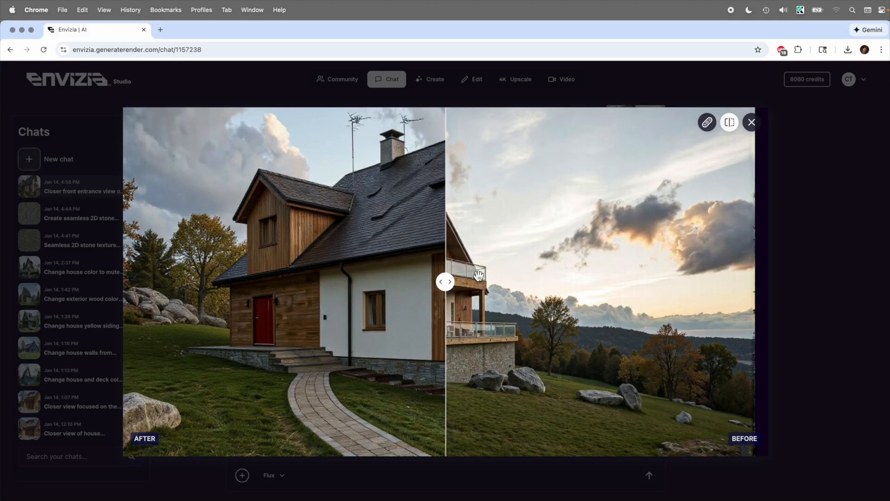
{"action": "left_click_drag", "start_coordinate": [445, 281], "coordinate": [155, 288]}
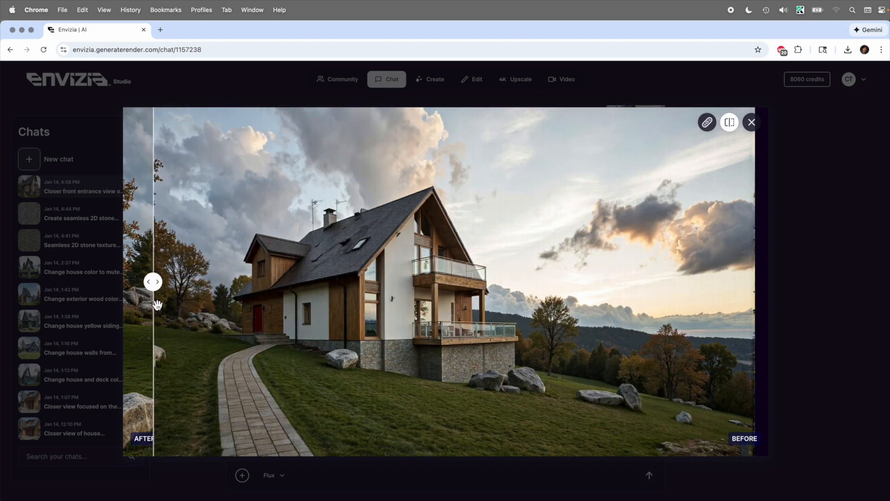